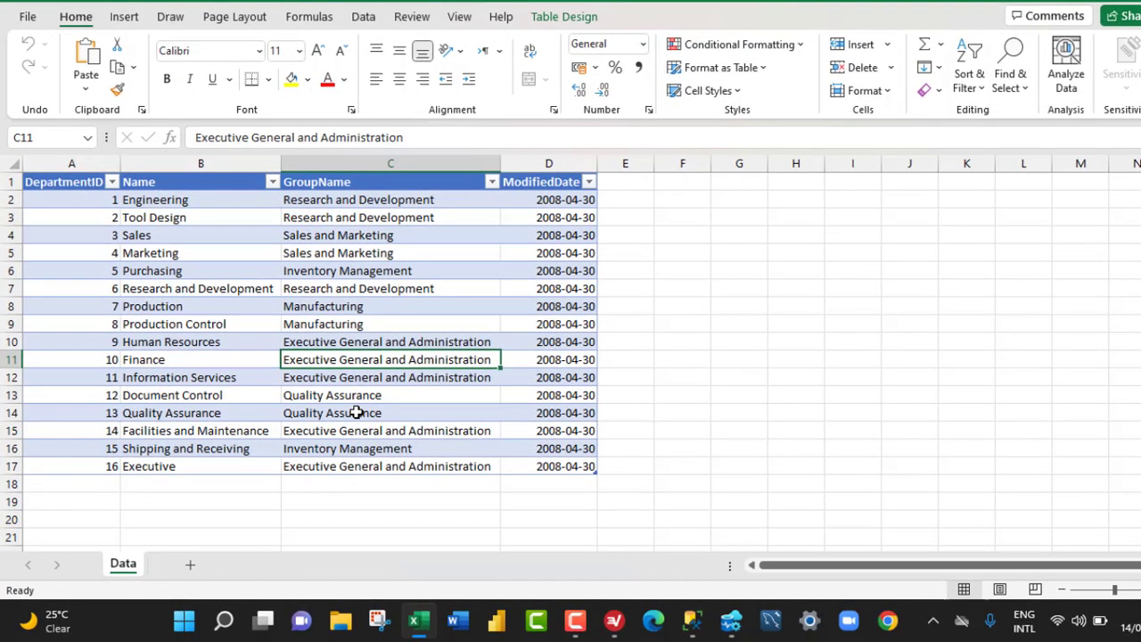
# - Examine the department records, their source query results in SQL Server Management Studio, and the Excel table's name and columns
pyautogui.moveTo(99, 214); pyautogui.dragTo(375, 364)
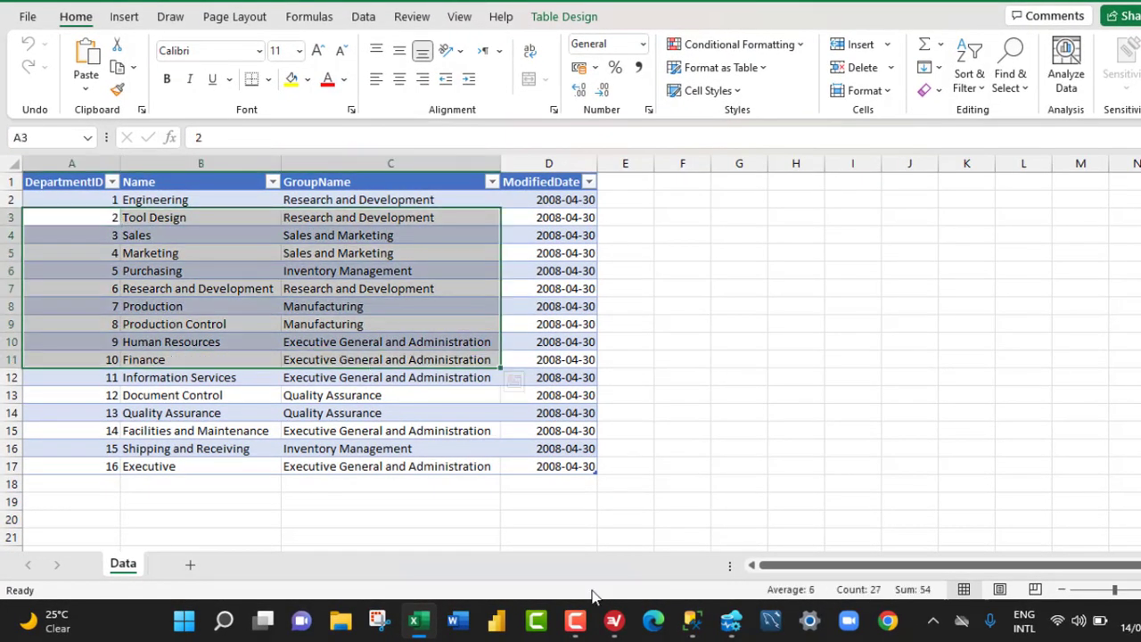
pyautogui.click(692, 620)
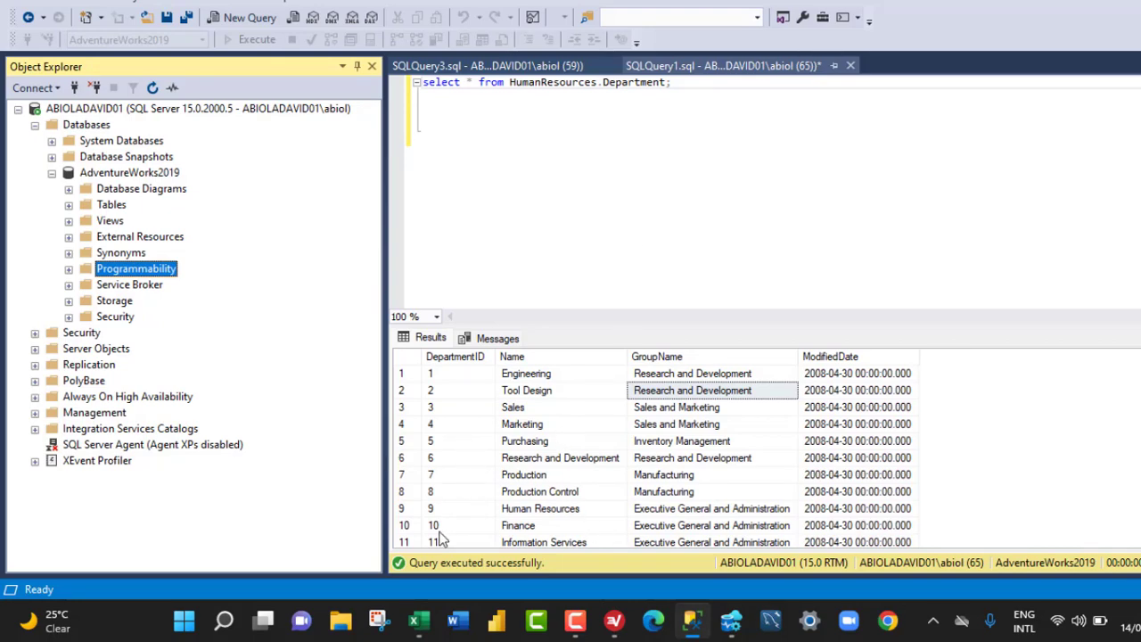
pyautogui.click(419, 622)
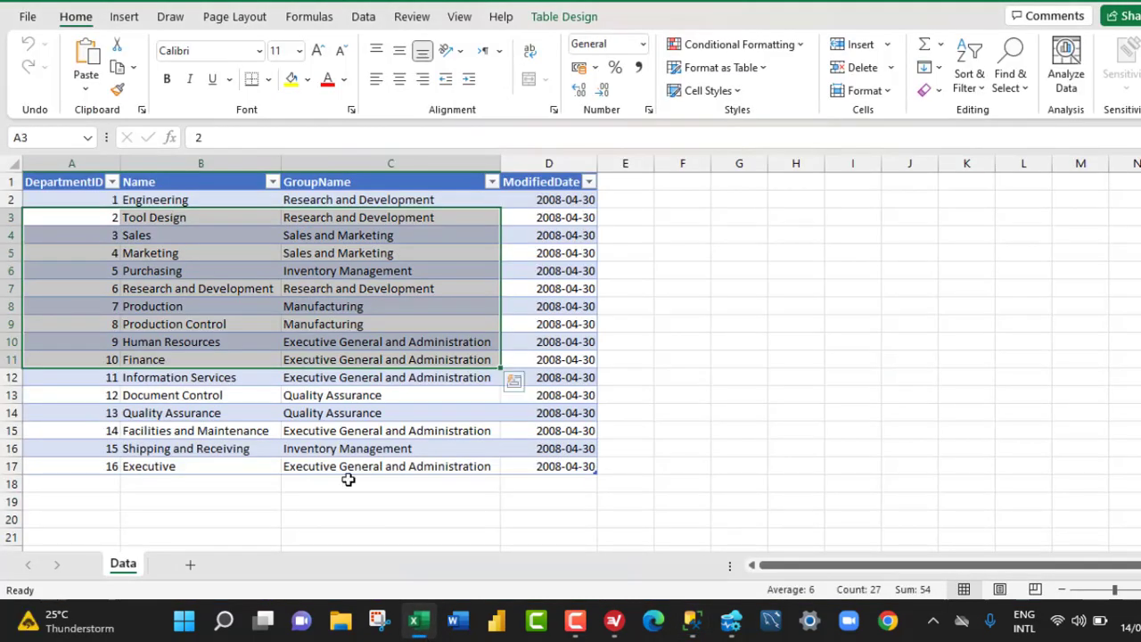
pyautogui.click(287, 377)
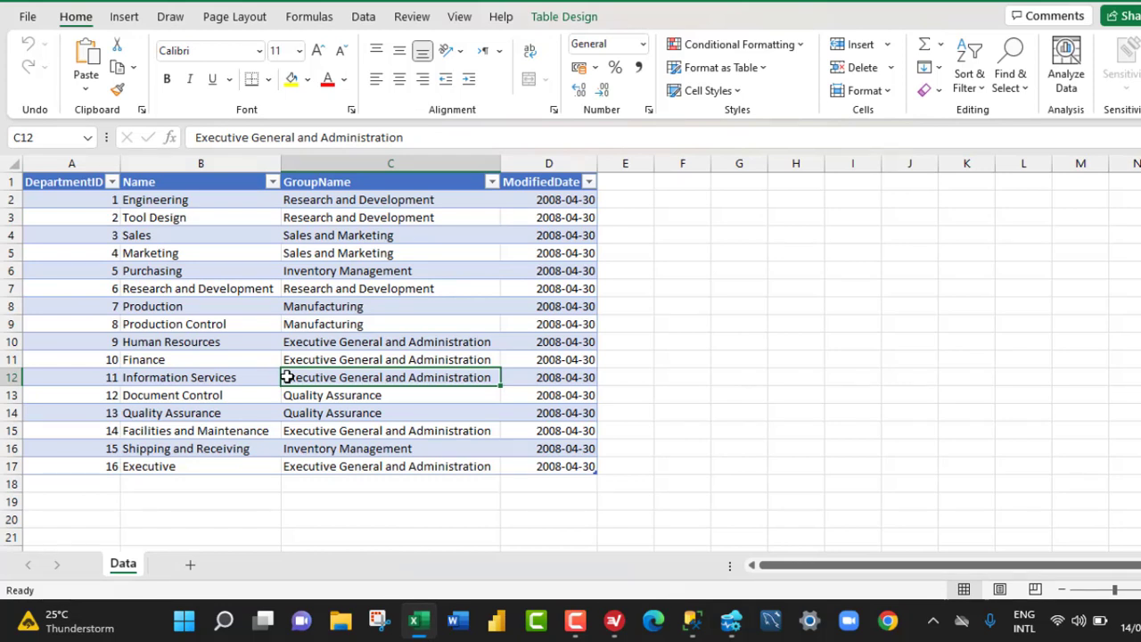
pyautogui.moveTo(92, 200); pyautogui.dragTo(473, 379)
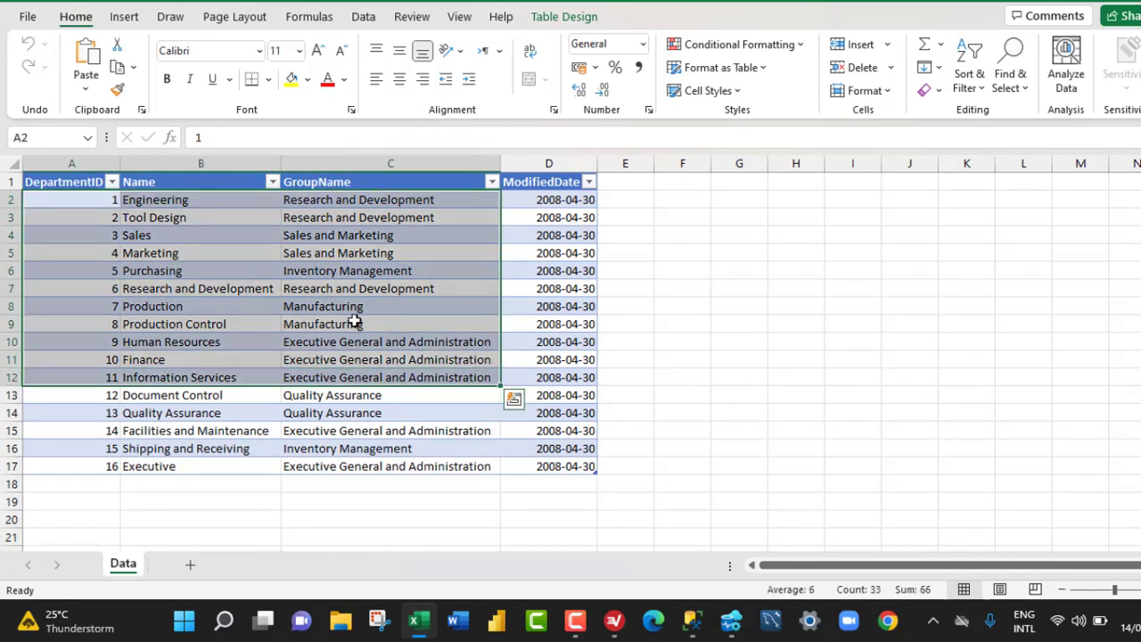
pyautogui.click(410, 304)
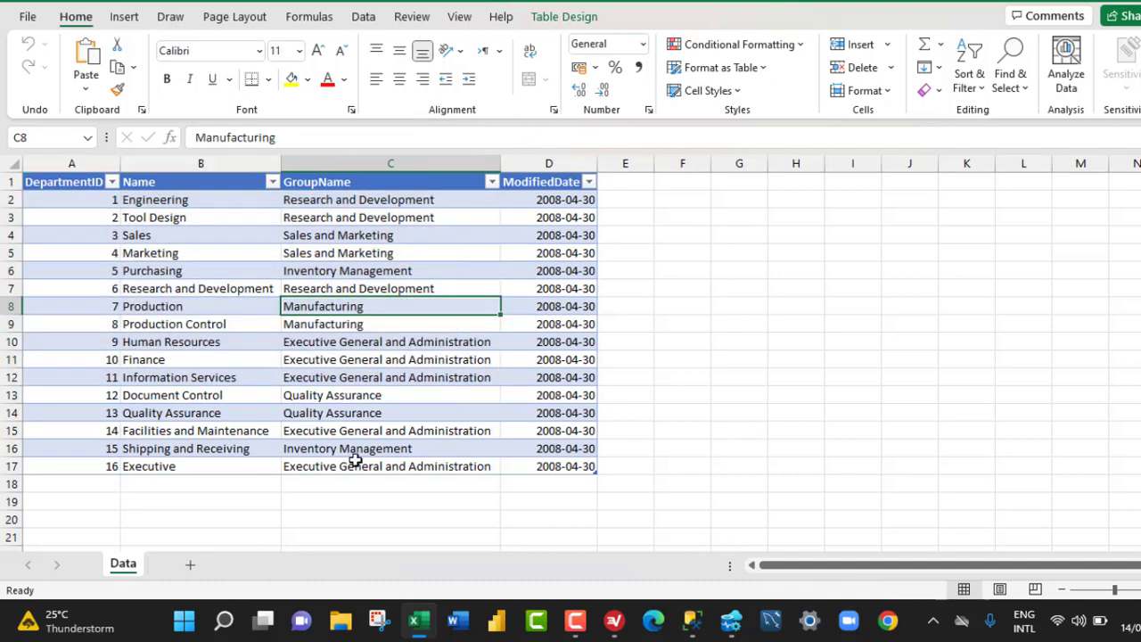
pyautogui.click(550, 19)
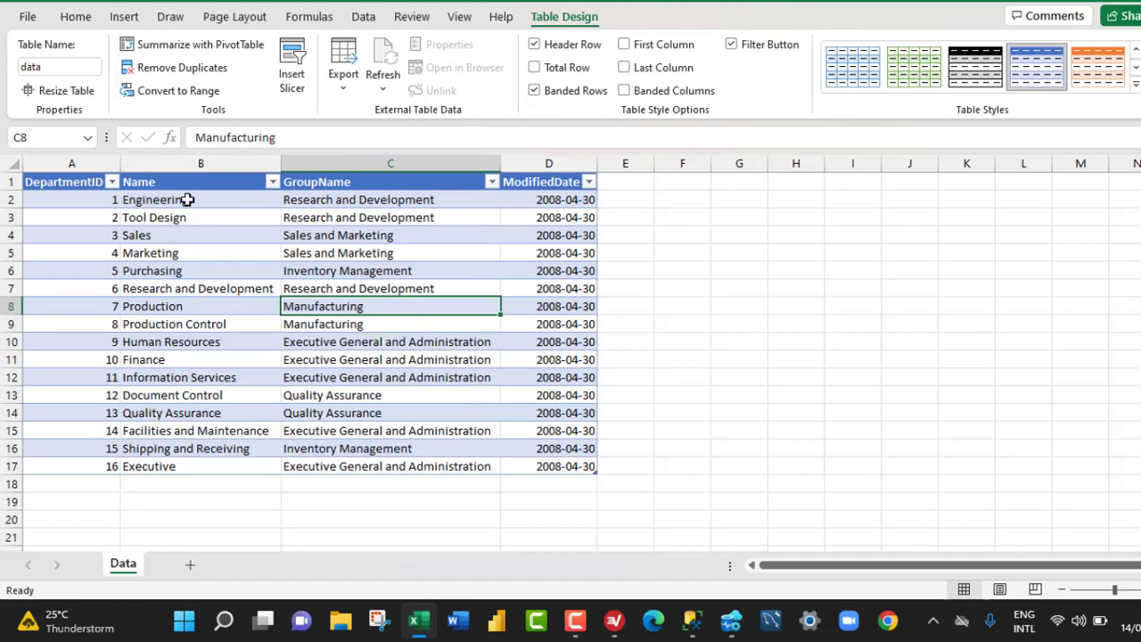
pyautogui.moveTo(161, 181); pyautogui.dragTo(165, 270)
pyautogui.moveTo(377, 181); pyautogui.dragTo(379, 335)
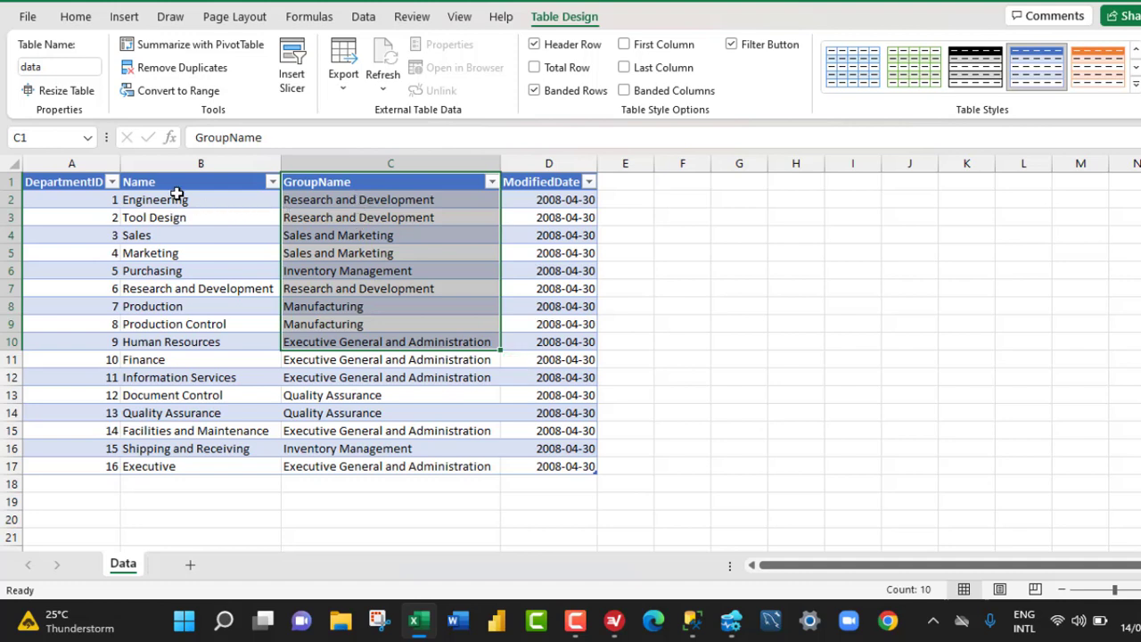
# - Copy the Name and GroupName headers to F1:G1 and widen column F
pyautogui.moveTo(232, 182); pyautogui.dragTo(352, 181)
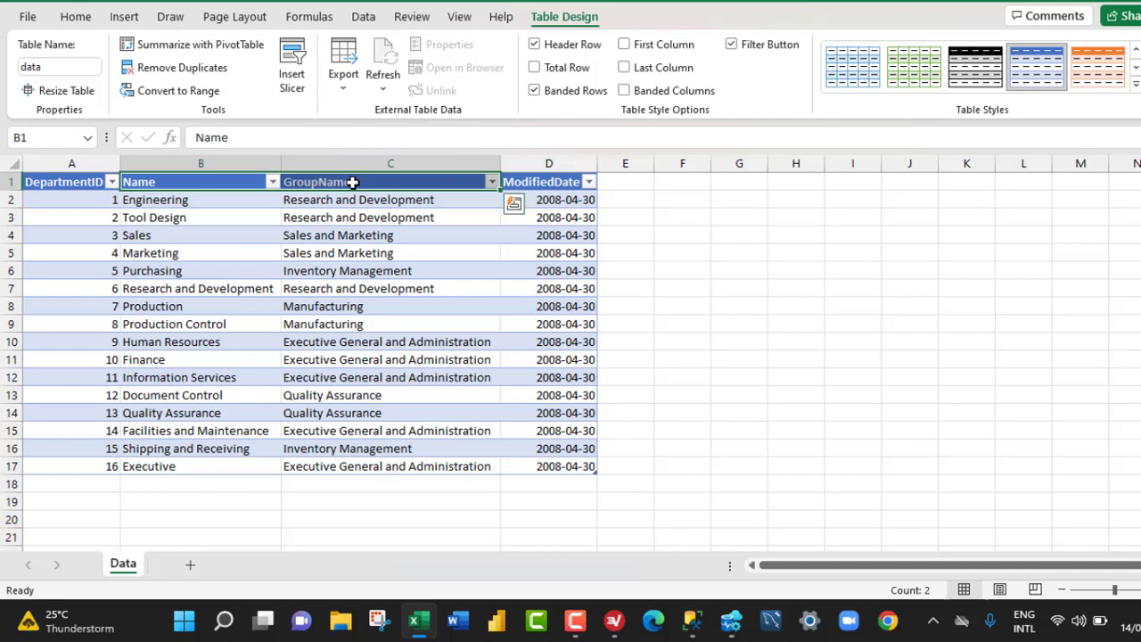
pyautogui.hotkey('ctrl', 'c')
pyautogui.click(688, 185)
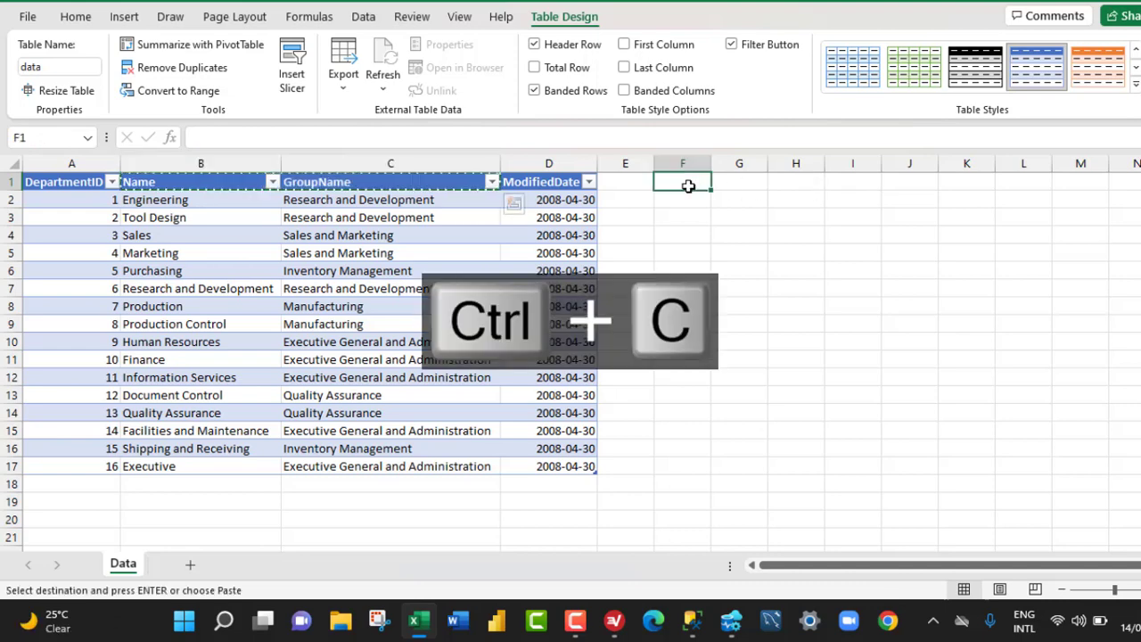
pyautogui.hotkey('ctrl', 'v')
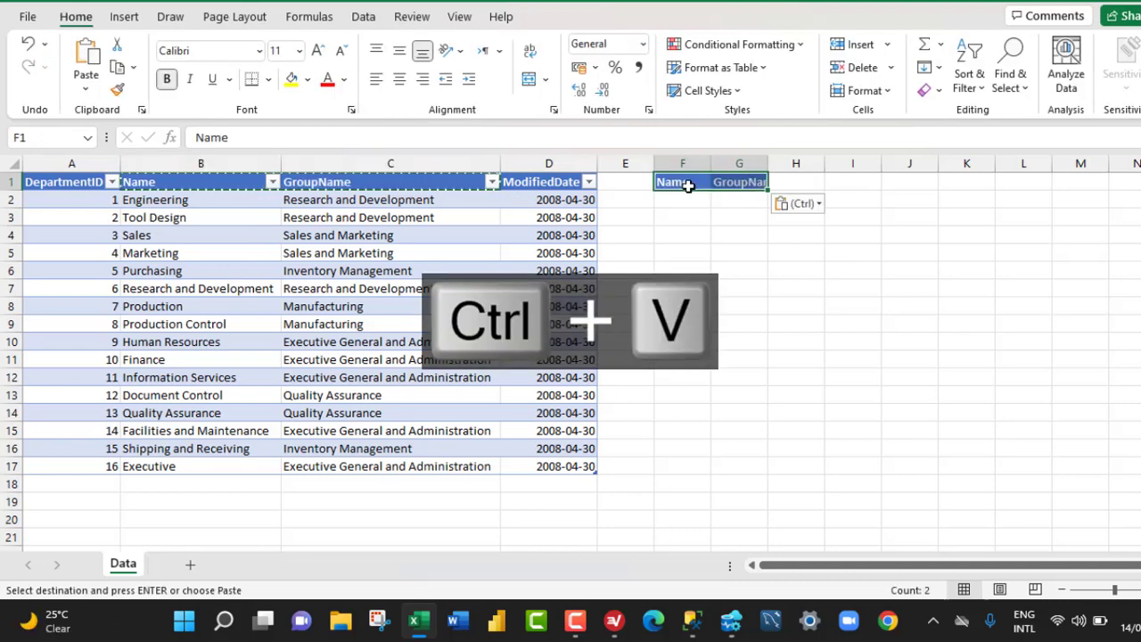
pyautogui.moveTo(710, 163); pyautogui.dragTo(794, 163)
# - Enter =FILTER(data,data[GroupName]="research and development") in F2 and autofit column H to its contents
pyautogui.click(714, 195)
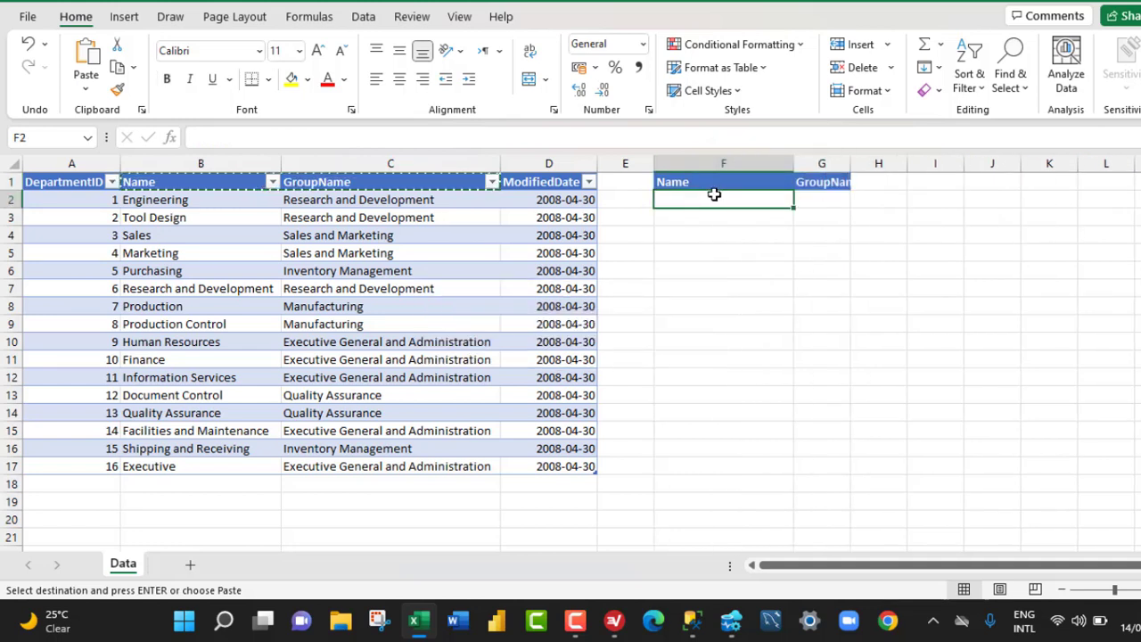
pyautogui.press('Escape')
pyautogui.write('=filte')
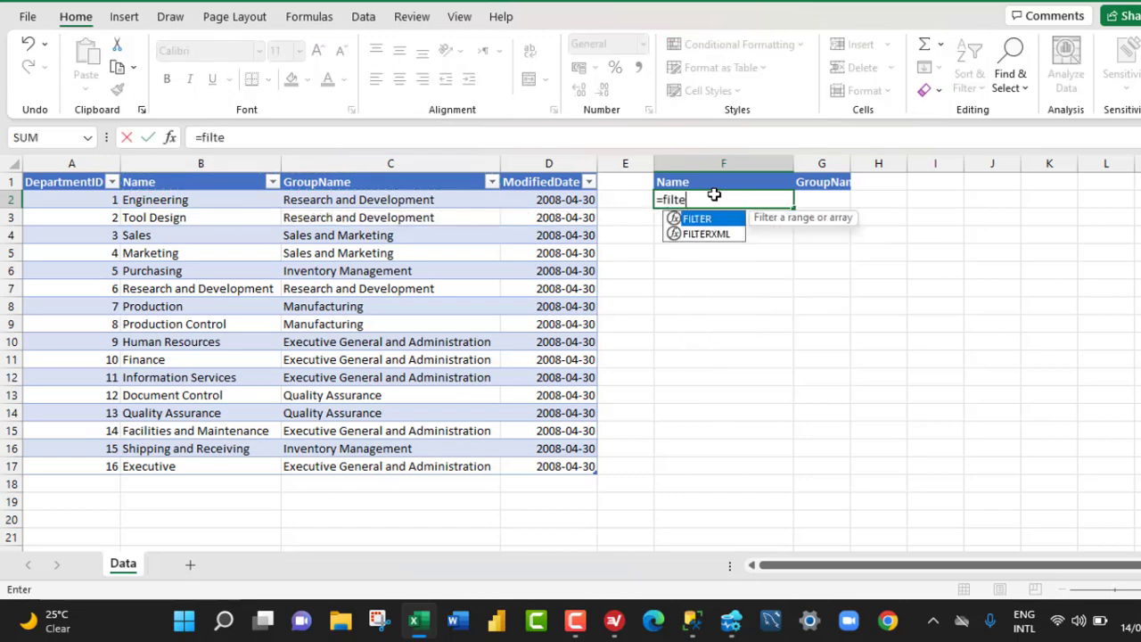
pyautogui.press('Tab')
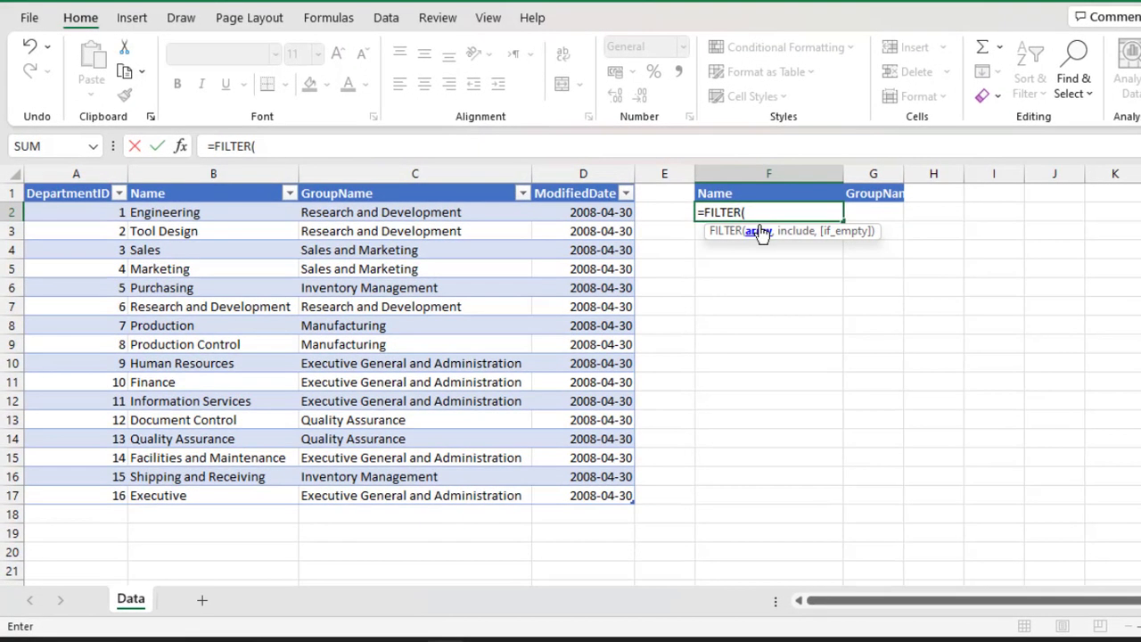
pyautogui.click(25, 178)
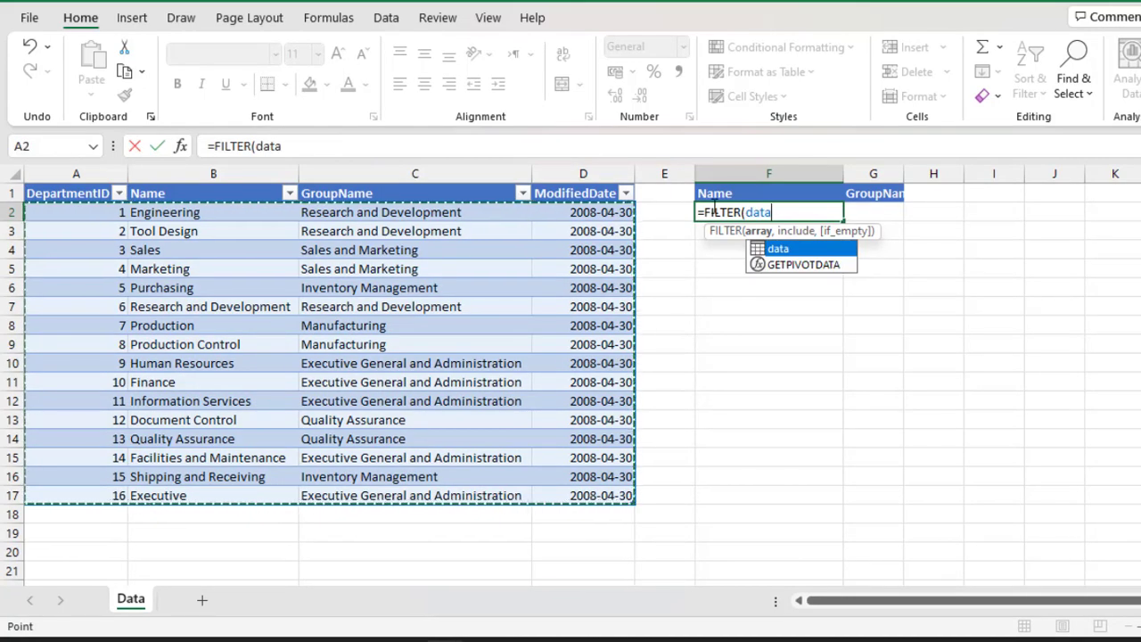
pyautogui.write(',')
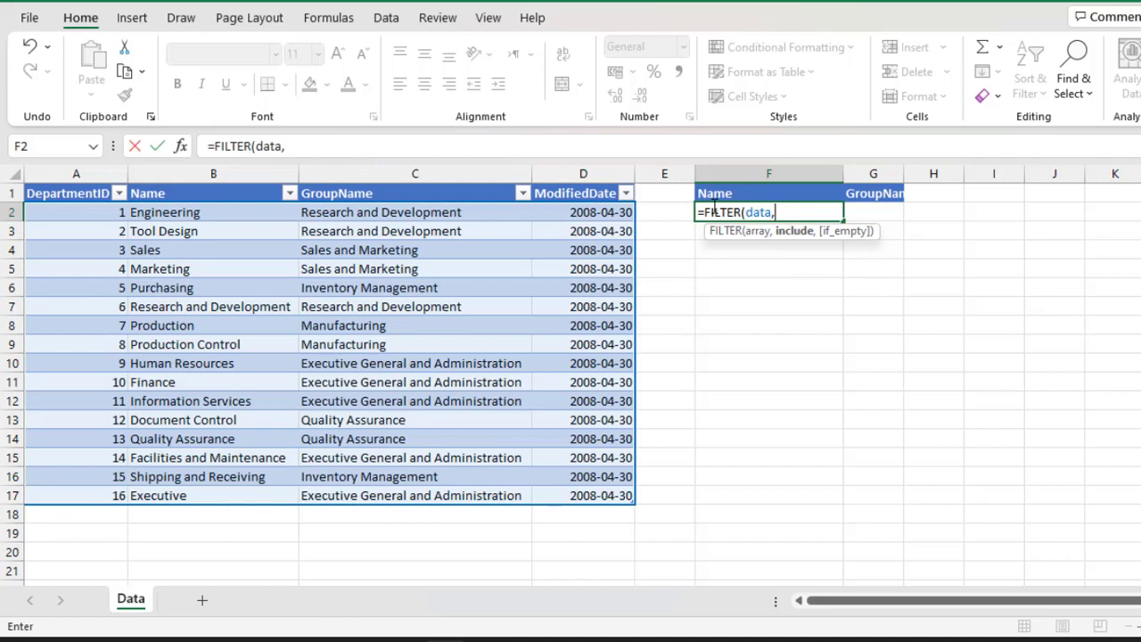
pyautogui.click(394, 185)
pyautogui.write('=')
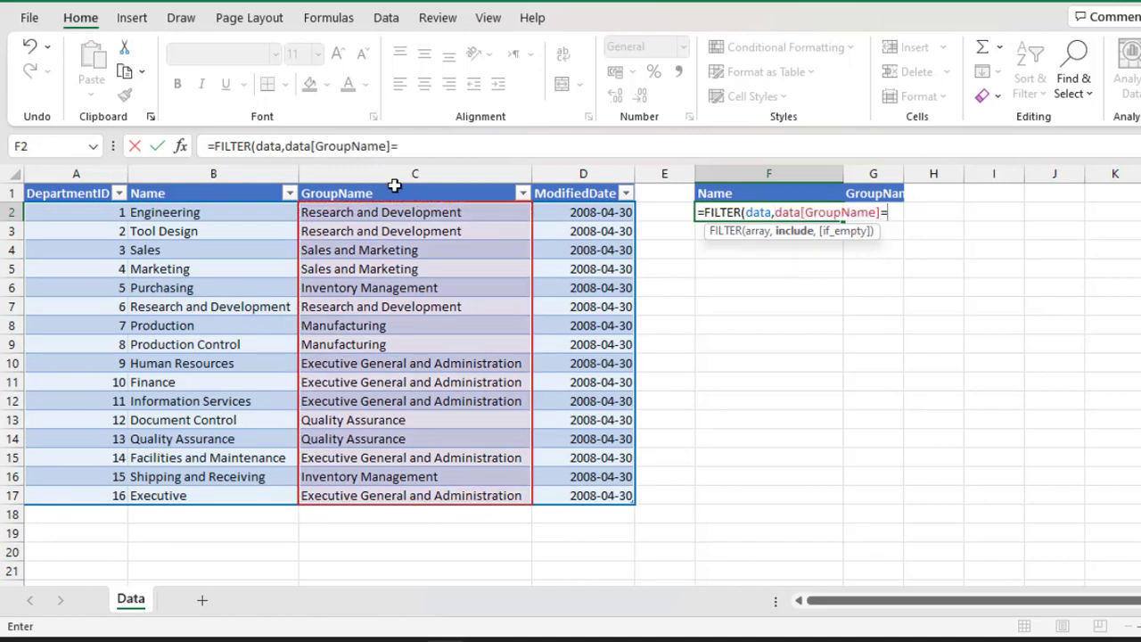
pyautogui.write('"research and')
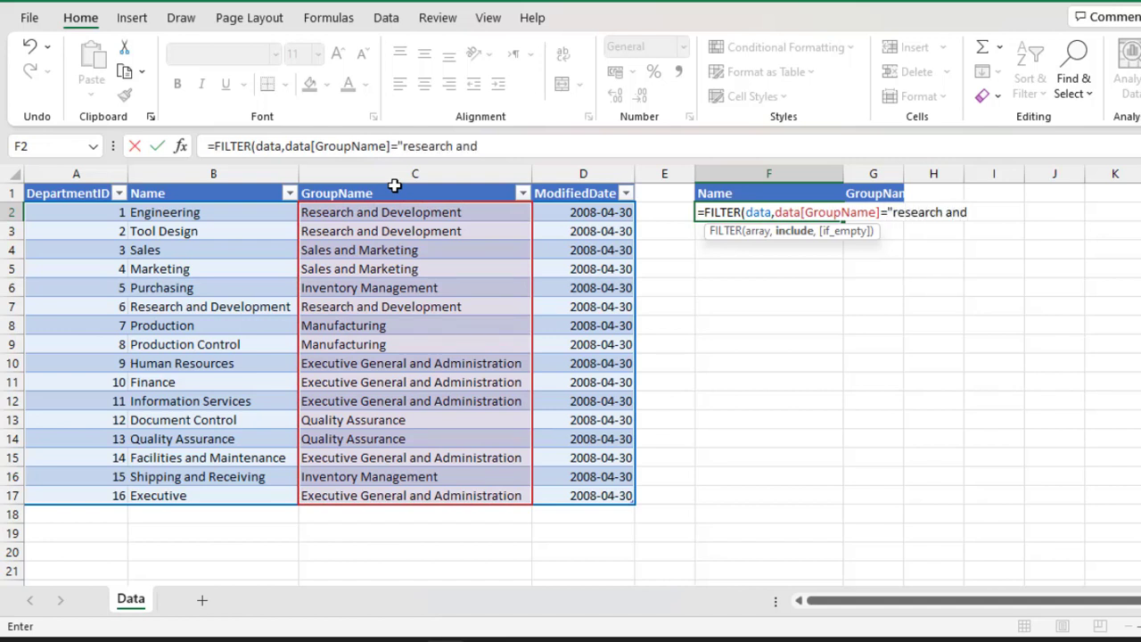
pyautogui.write(' development')
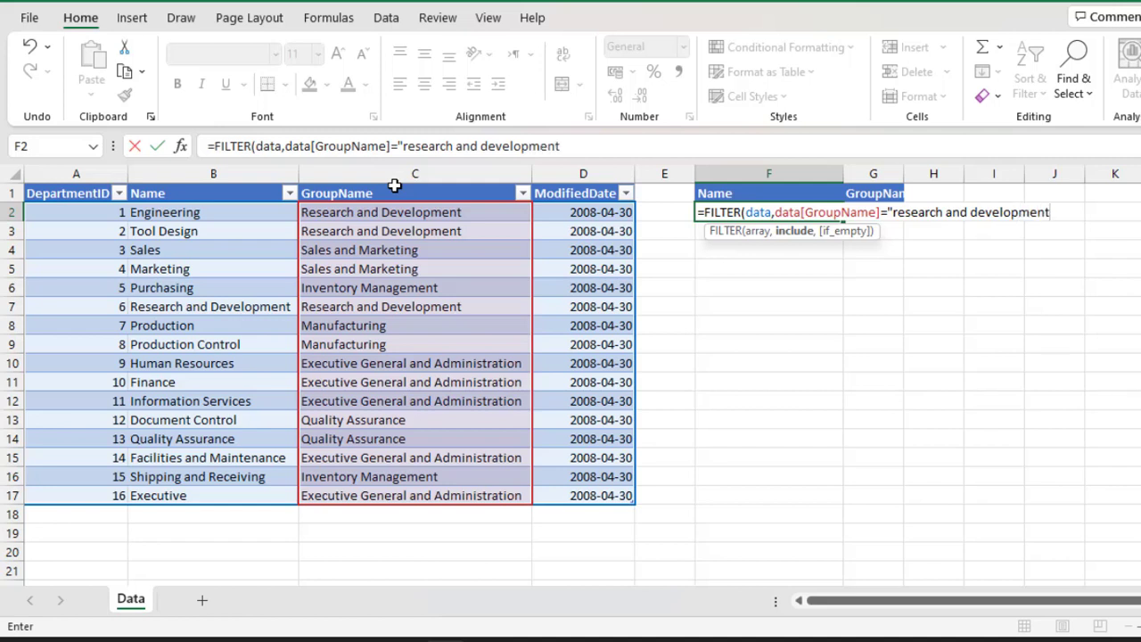
pyautogui.write('")')
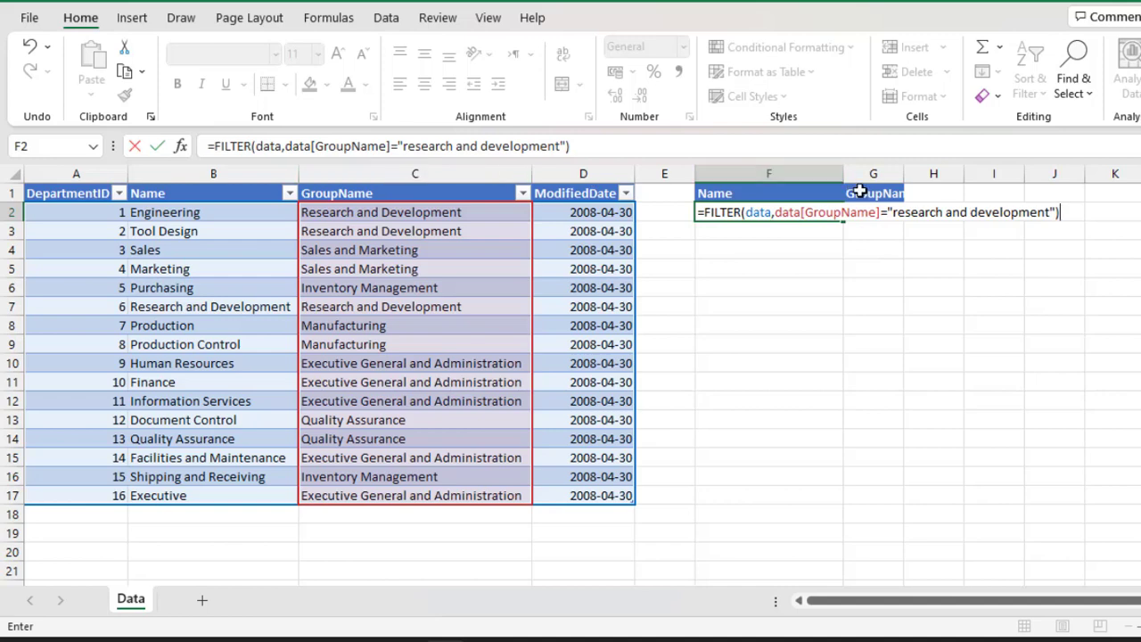
pyautogui.hotkey('ctrl', 'Return')
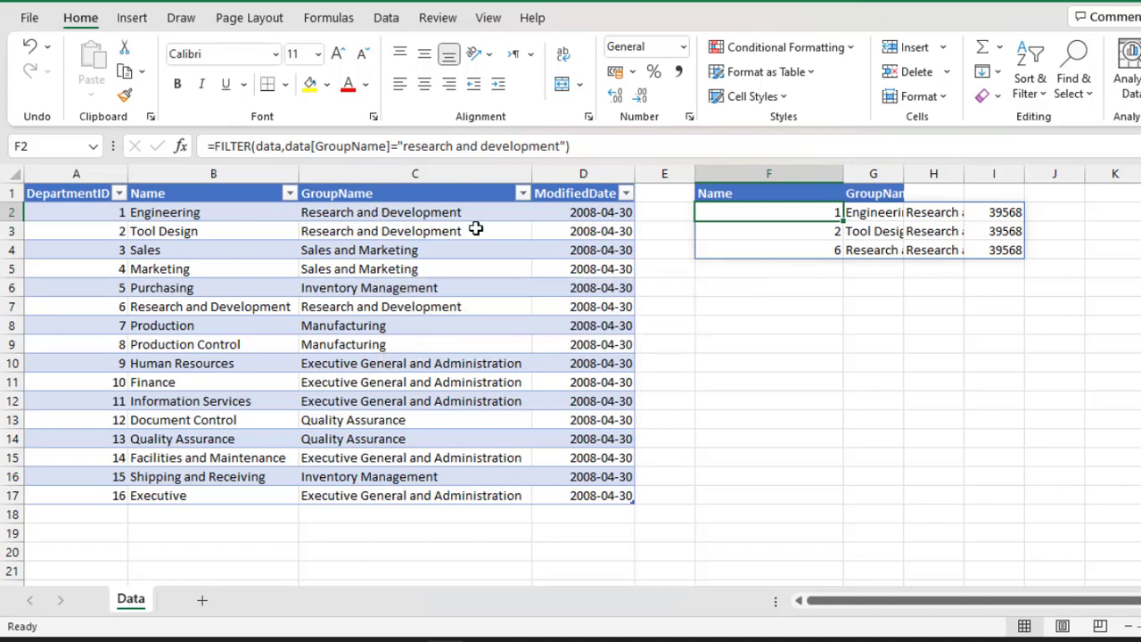
pyautogui.doubleClick(965, 173)
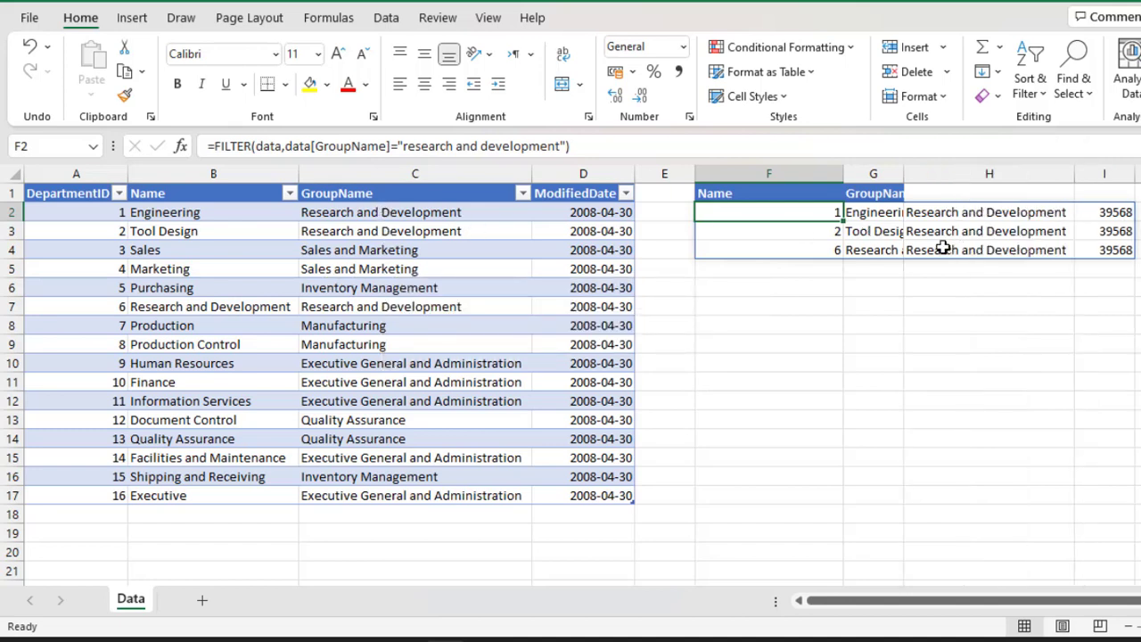
pyautogui.click(981, 227)
# - Nest the existing F2 formula as the array argument of a new outer FILTER function
pyautogui.click(780, 215)
pyautogui.press('F2')
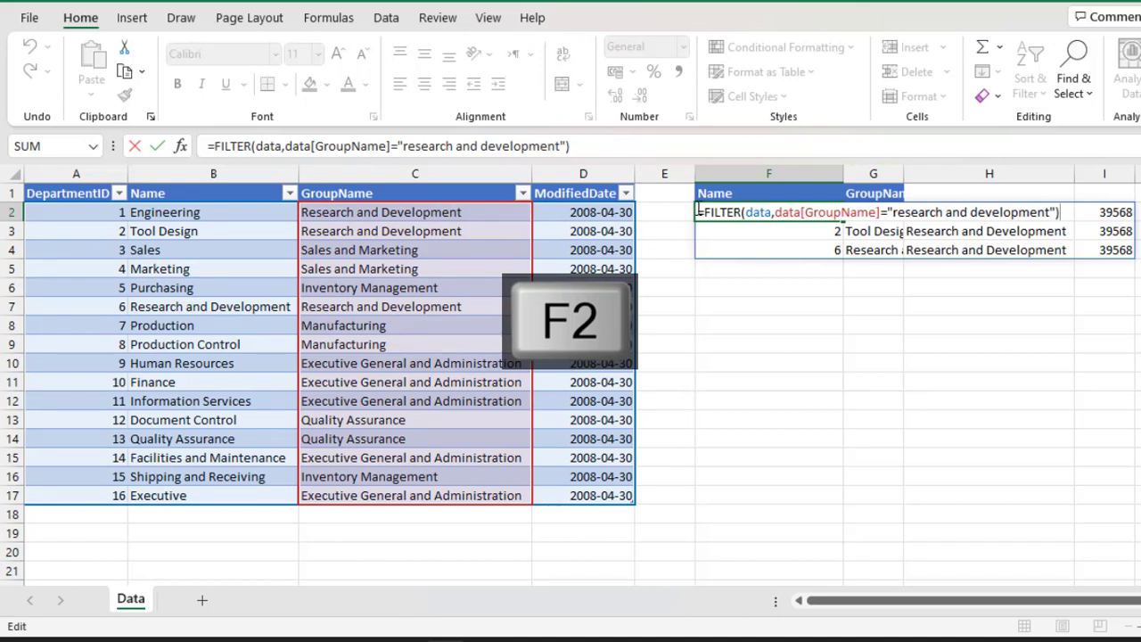
pyautogui.click(701, 212)
pyautogui.write('fi')
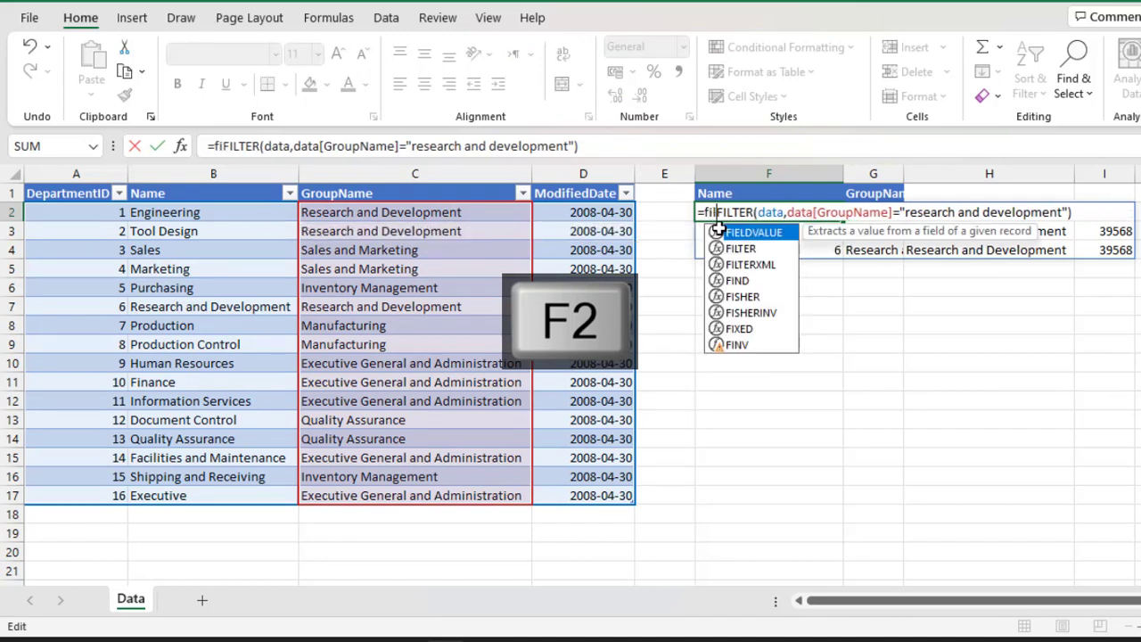
pyautogui.write('l')
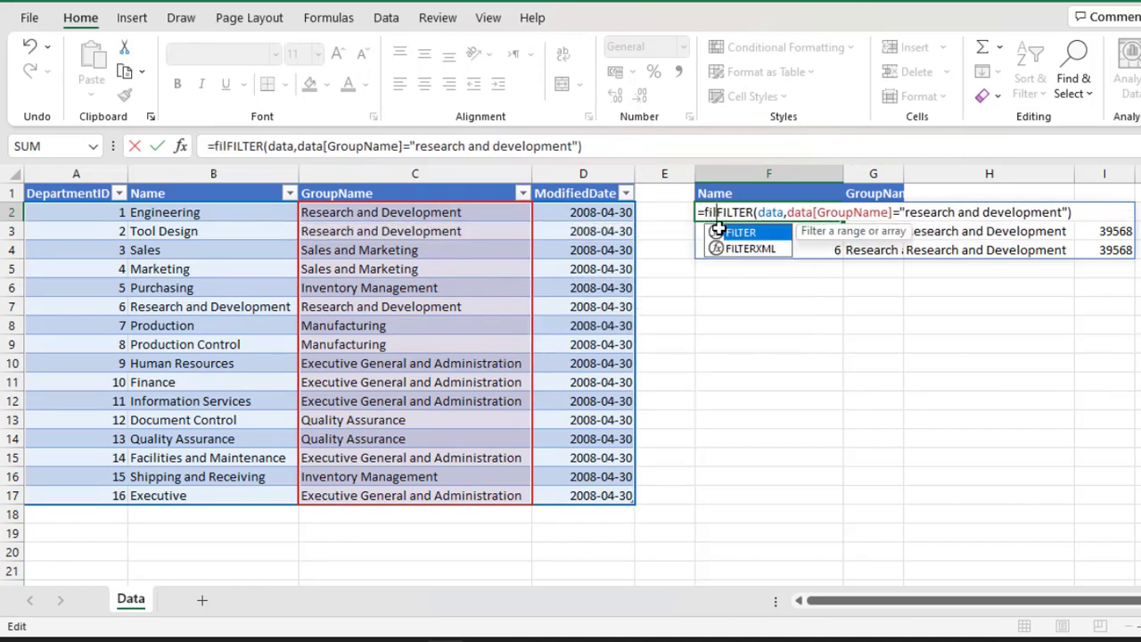
pyautogui.doubleClick(740, 232)
pyautogui.click(758, 232)
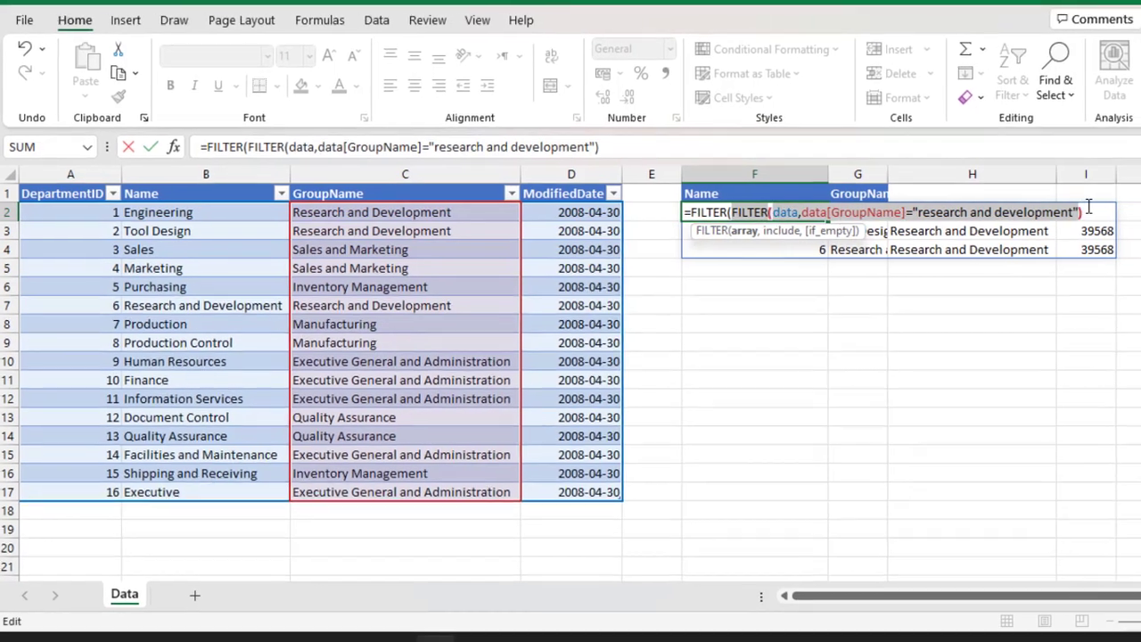
# - Complete the outer FILTER in F2 with the include array {0,1,1,0} and autofit column G
pyautogui.write(',')
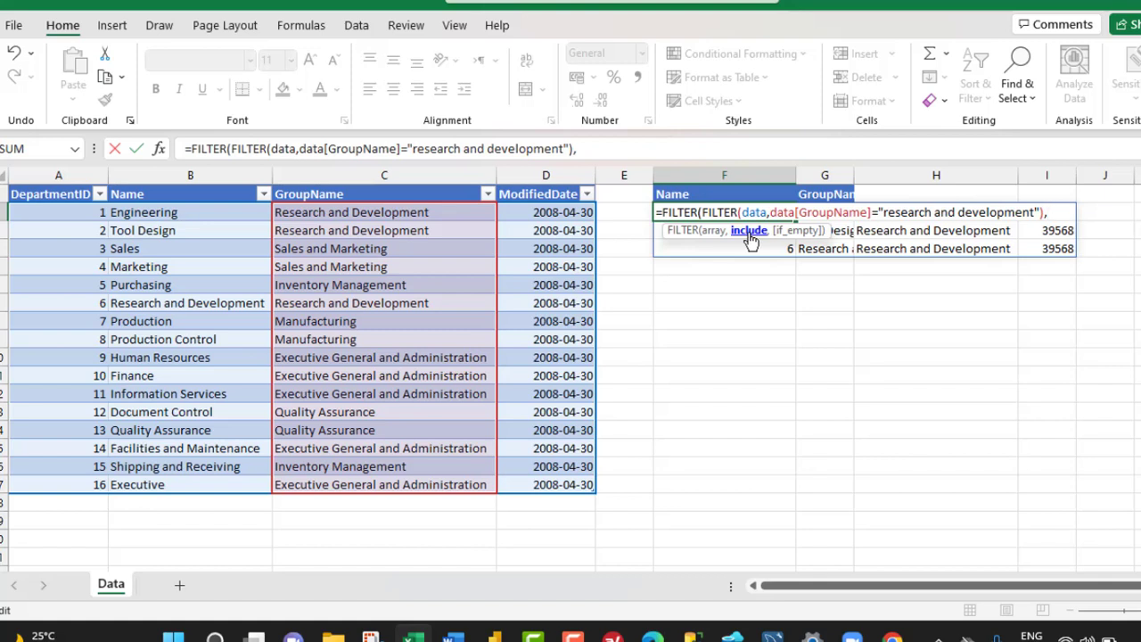
pyautogui.write('{')
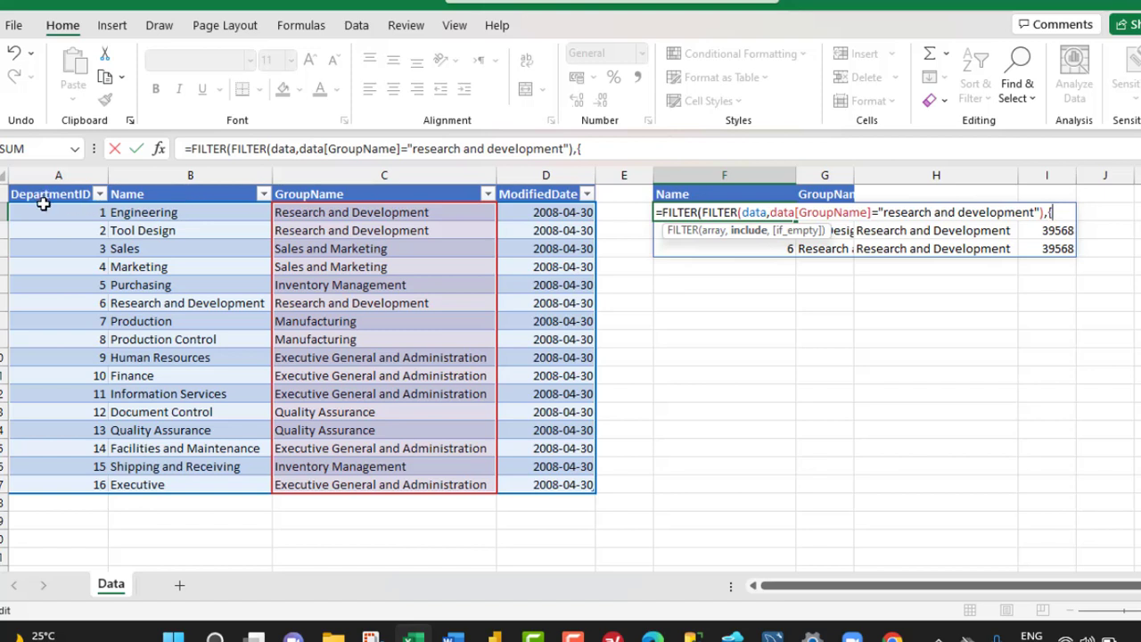
pyautogui.write('0,1')
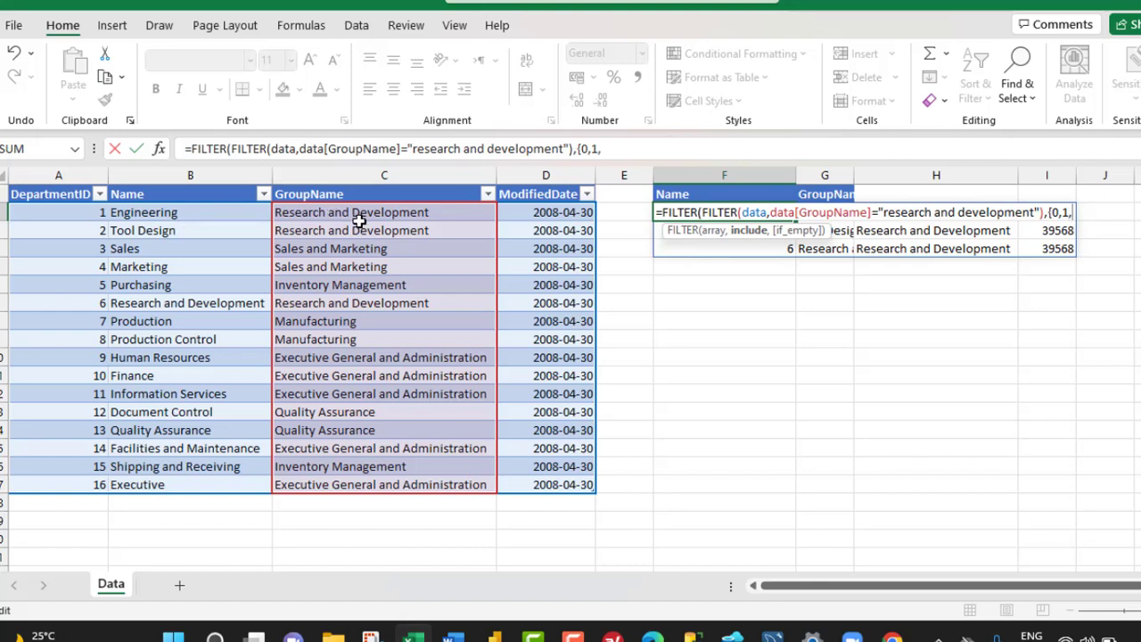
pyautogui.write(',1,0}')
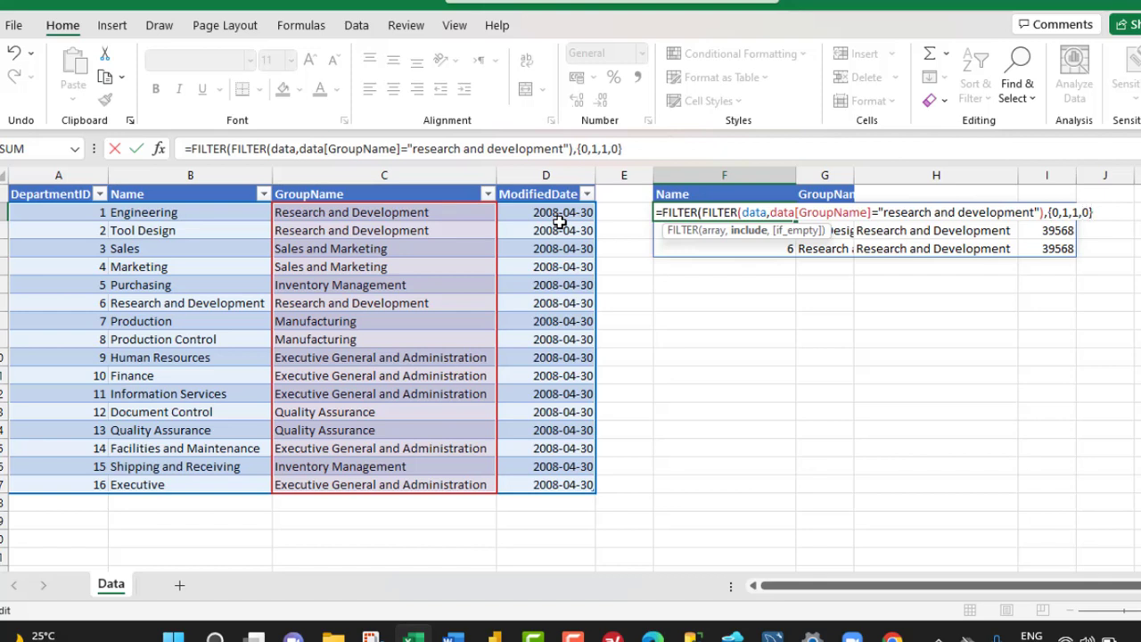
pyautogui.write(')')
pyautogui.hotkey('ctrl', 'Return')
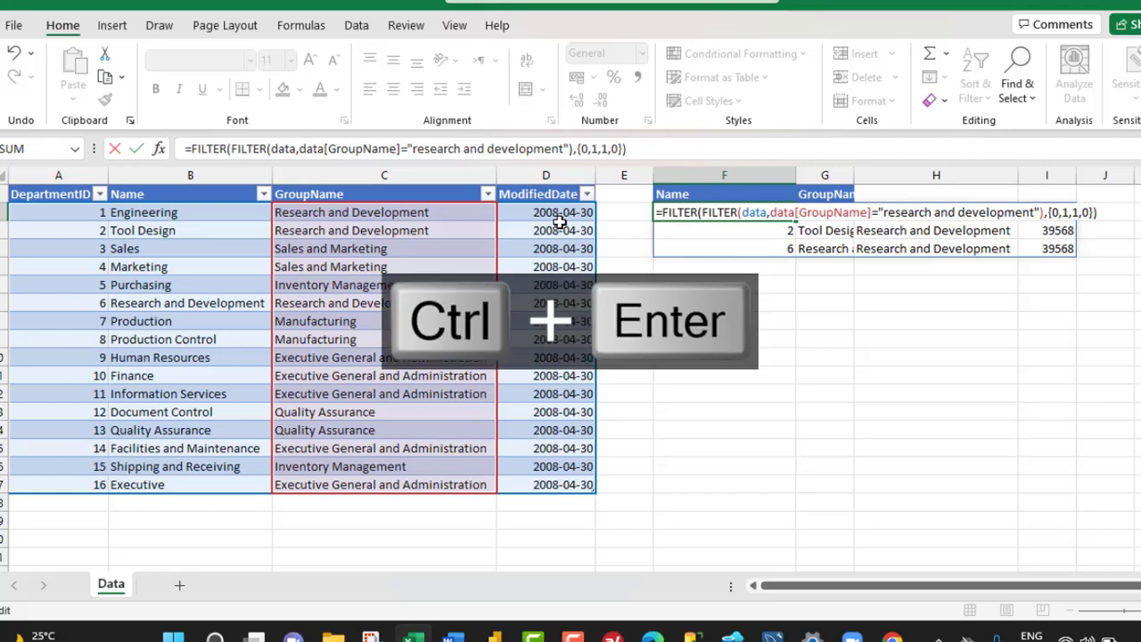
pyautogui.doubleClick(854, 173)
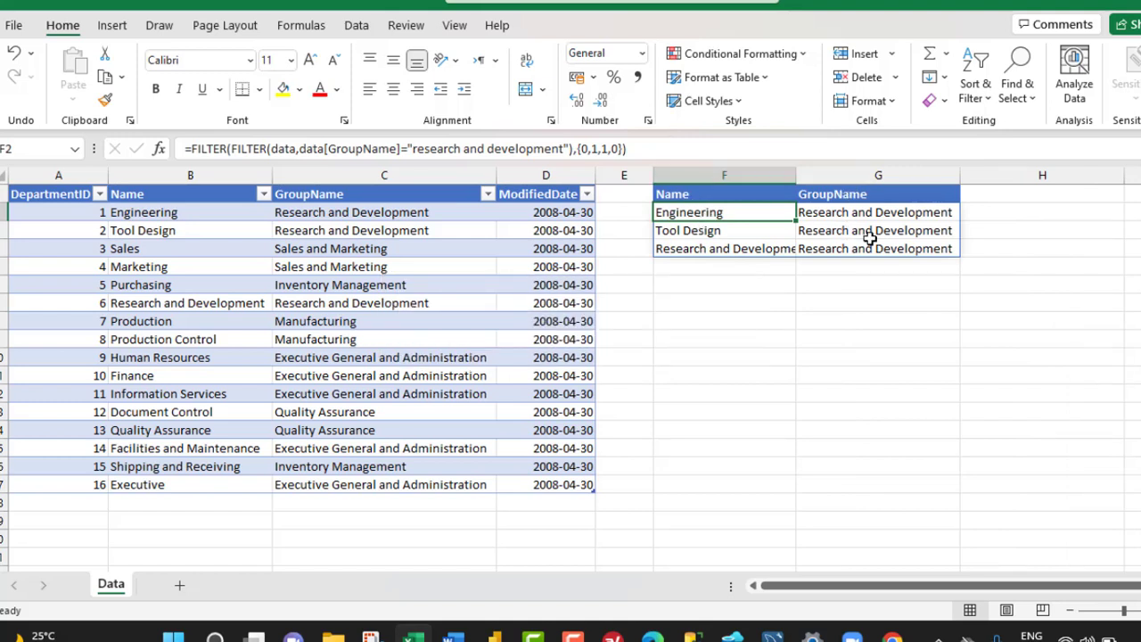
# - Start wrapping the nested FILTER formula in F2 in a LAMBDA function with a as its parameter
pyautogui.moveTo(843, 214); pyautogui.dragTo(843, 243)
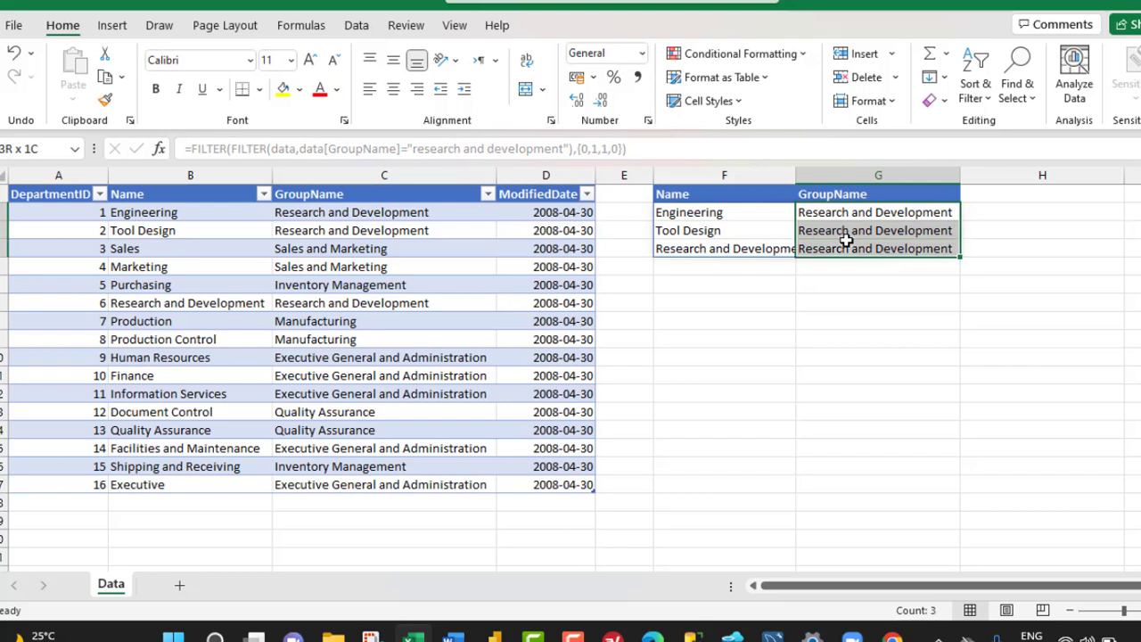
pyautogui.click(737, 212)
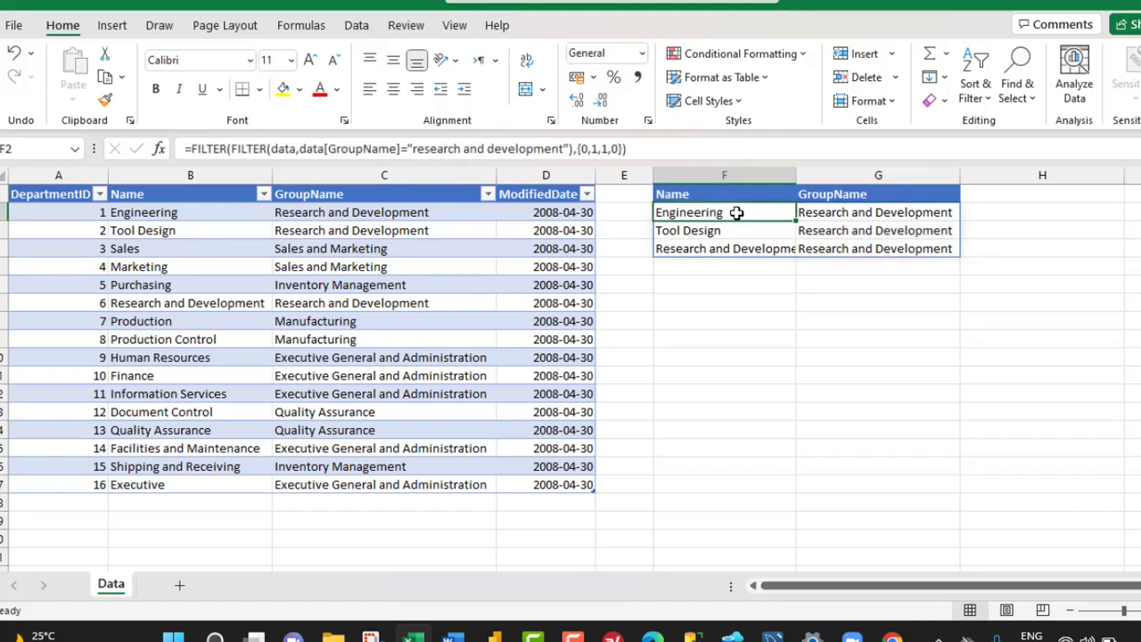
pyautogui.click(190, 149)
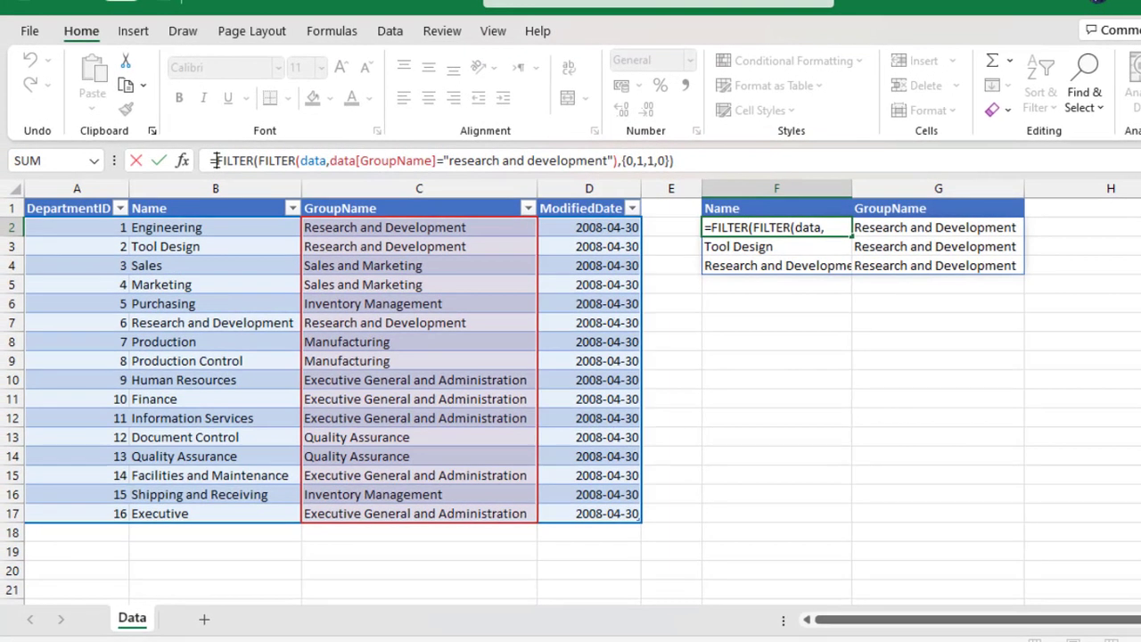
pyautogui.write('lam')
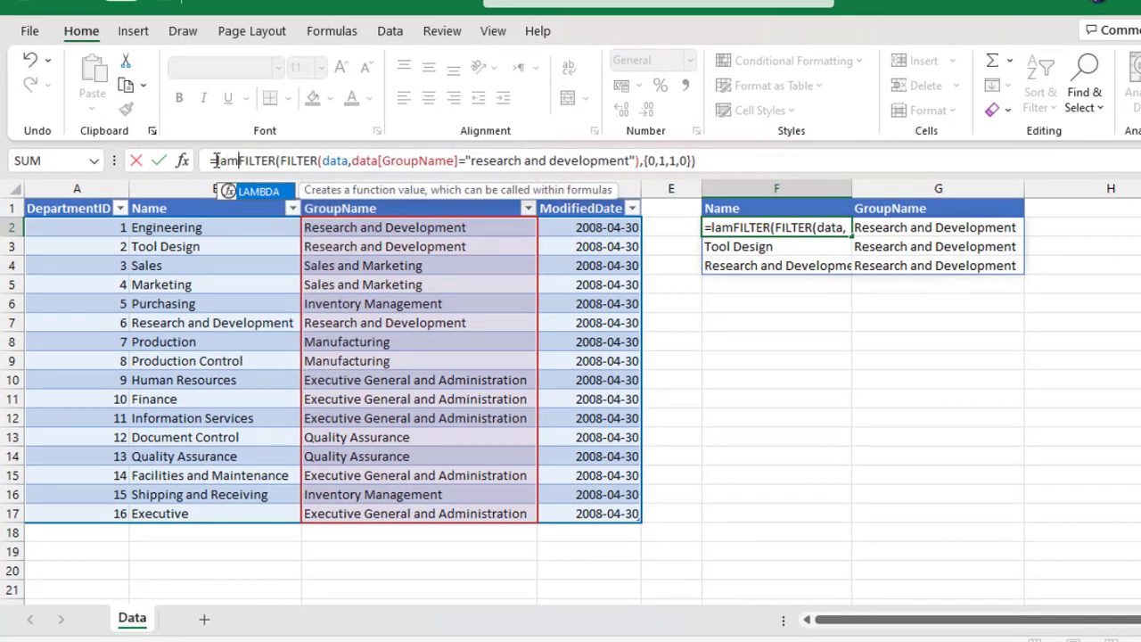
pyautogui.press('Tab')
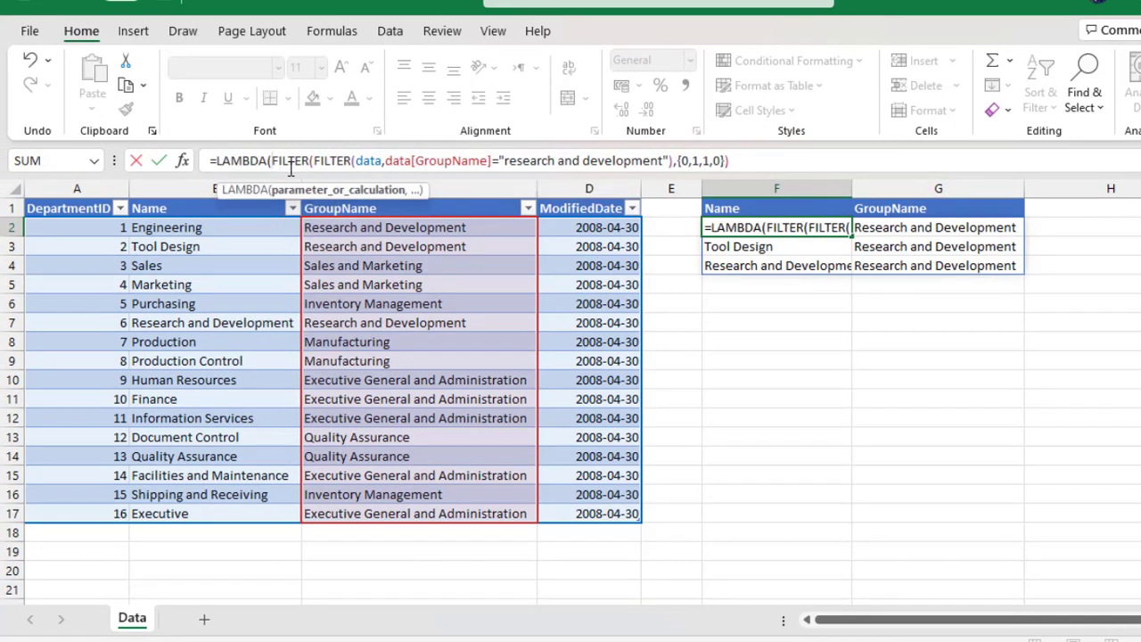
pyautogui.write('a')
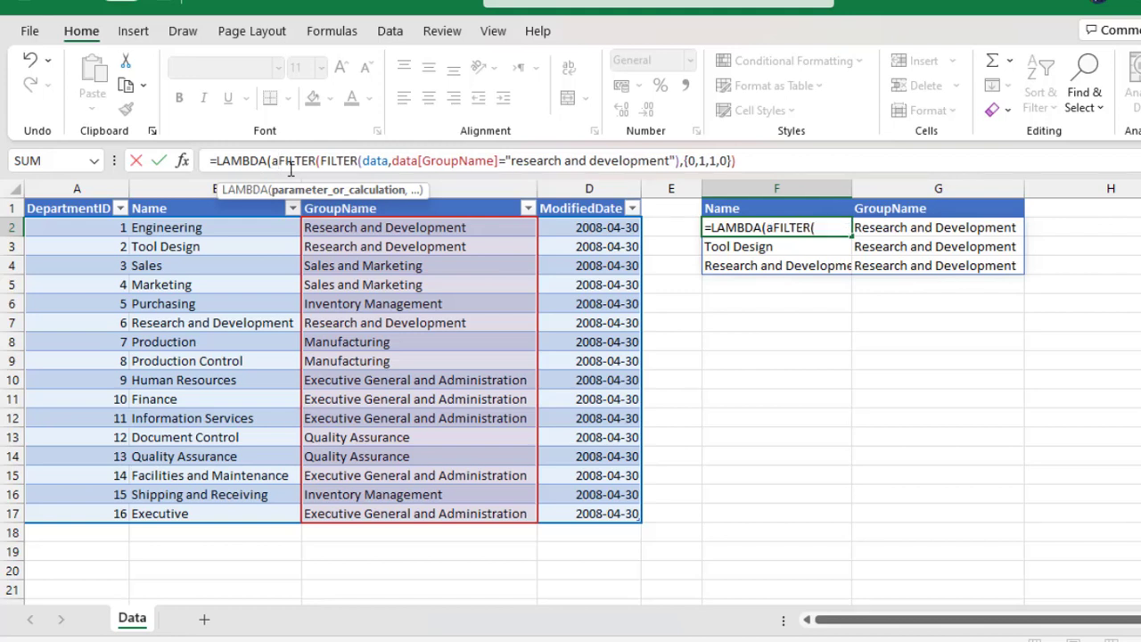
pyautogui.write(',')
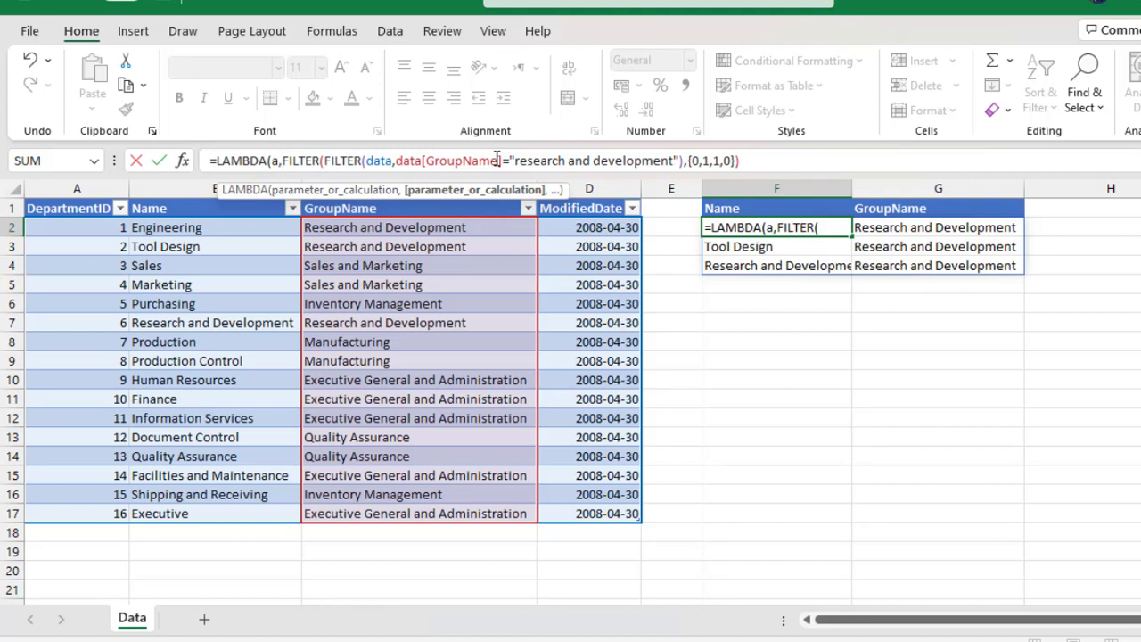
# - Replace data[GroupName] with the parameter a in the F2 formula, then close the LAMBDA and commit it
pyautogui.moveTo(504, 161); pyautogui.dragTo(397, 160)
pyautogui.write('a')
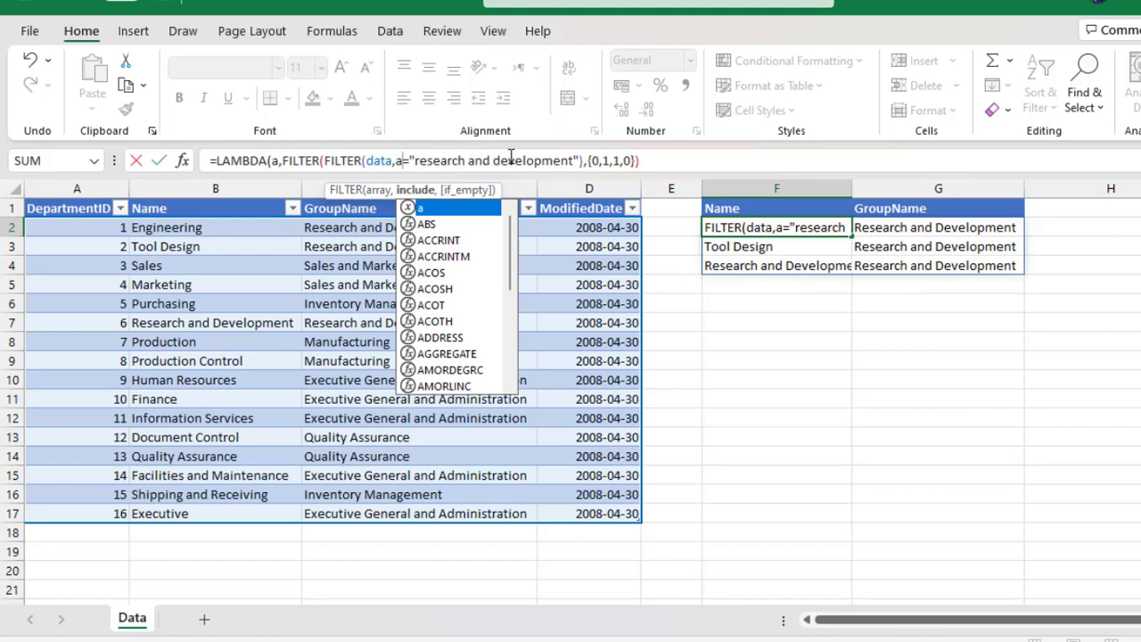
pyautogui.click(670, 160)
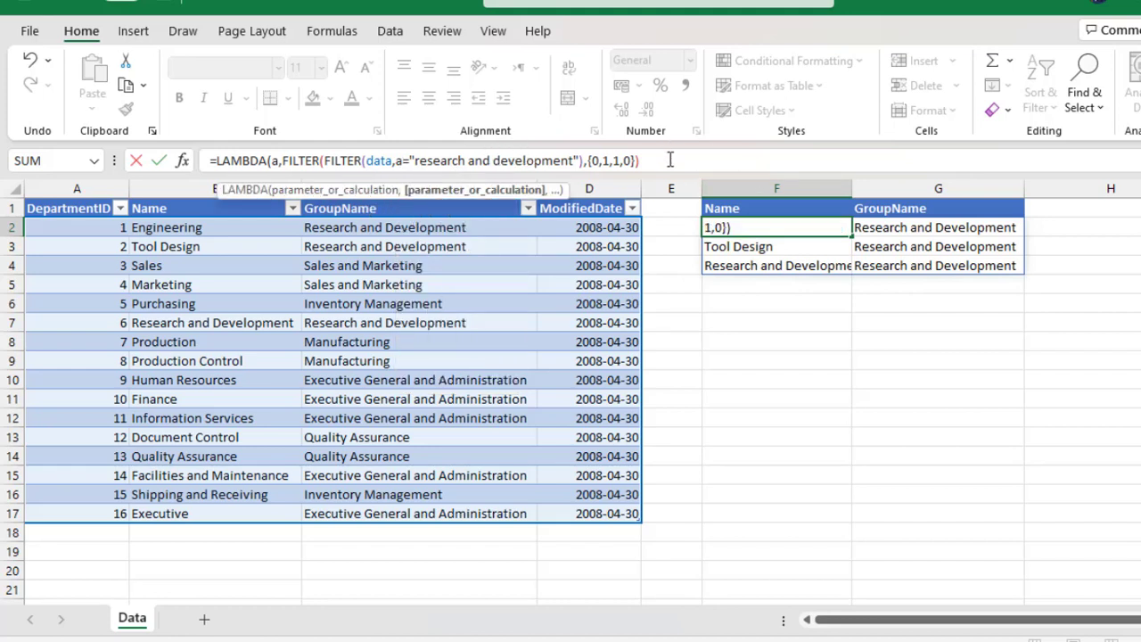
pyautogui.write(')')
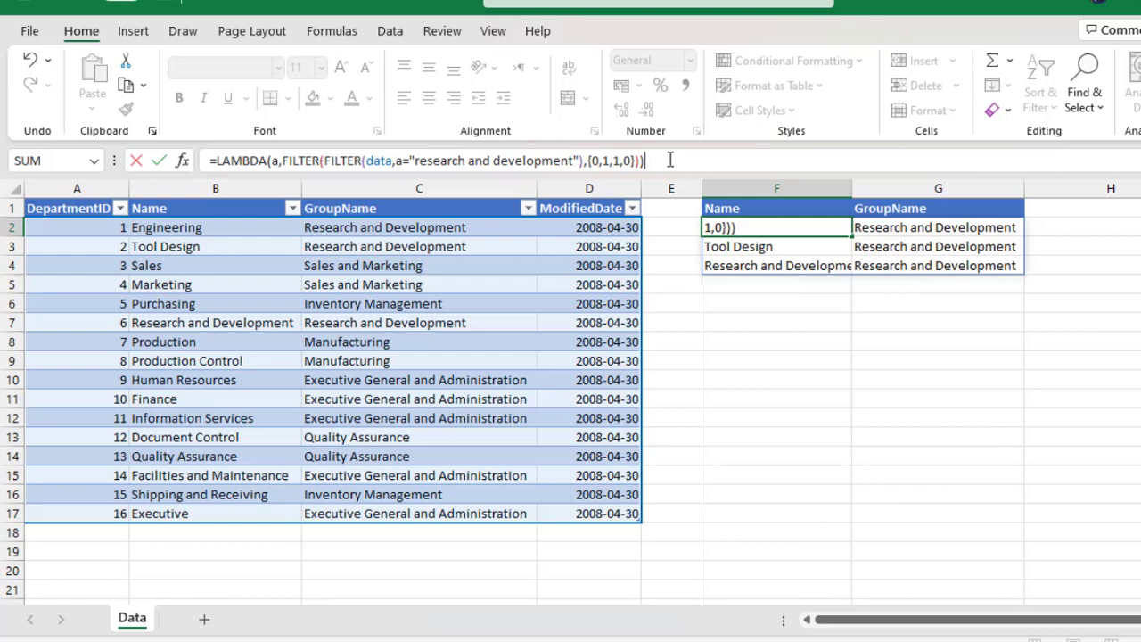
pyautogui.hotkey('ctrl', 'Return')
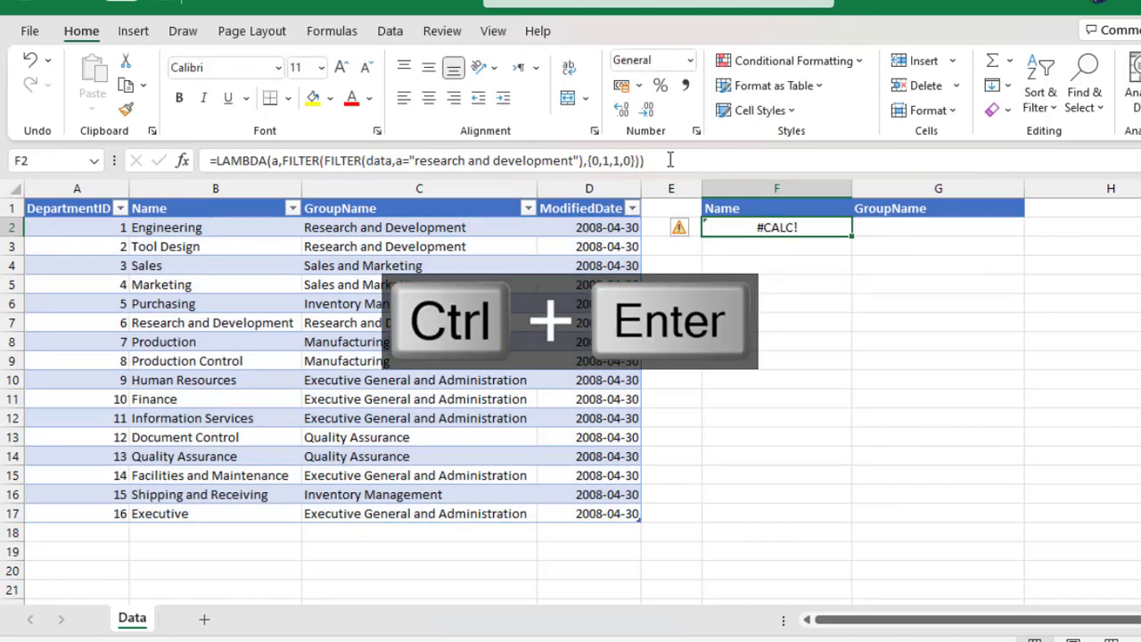
# - Copy the complete LAMBDA formula text from F2 and create a new workbook-level defined name called myData
pyautogui.moveTo(700, 159); pyautogui.dragTo(169, 195)
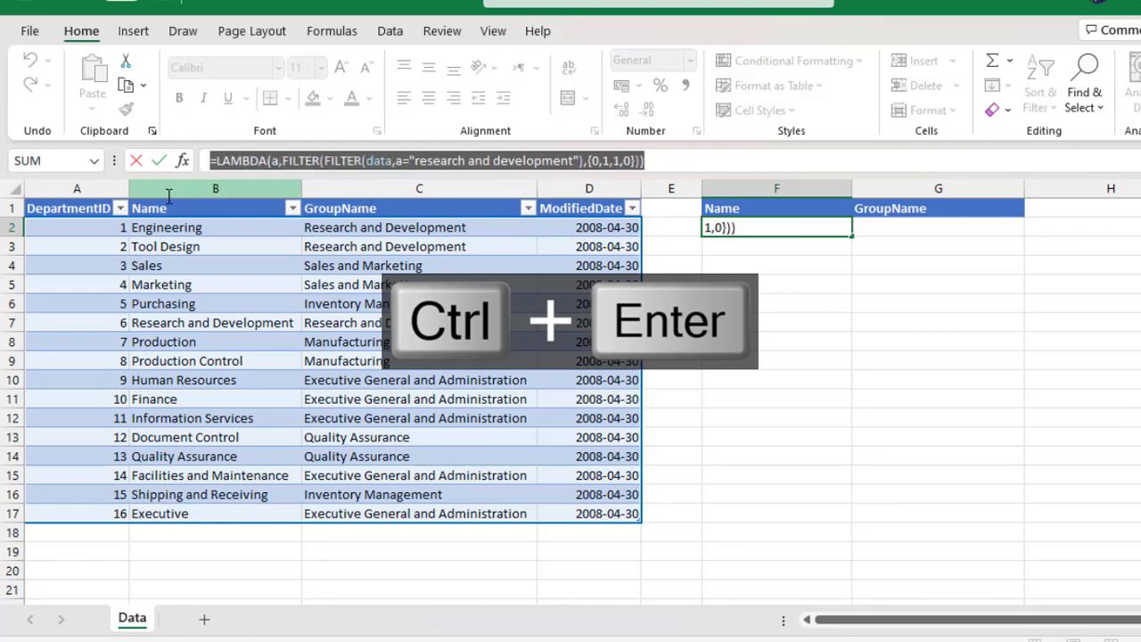
pyautogui.hotkey('ctrl', 'c')
pyautogui.press('Escape')
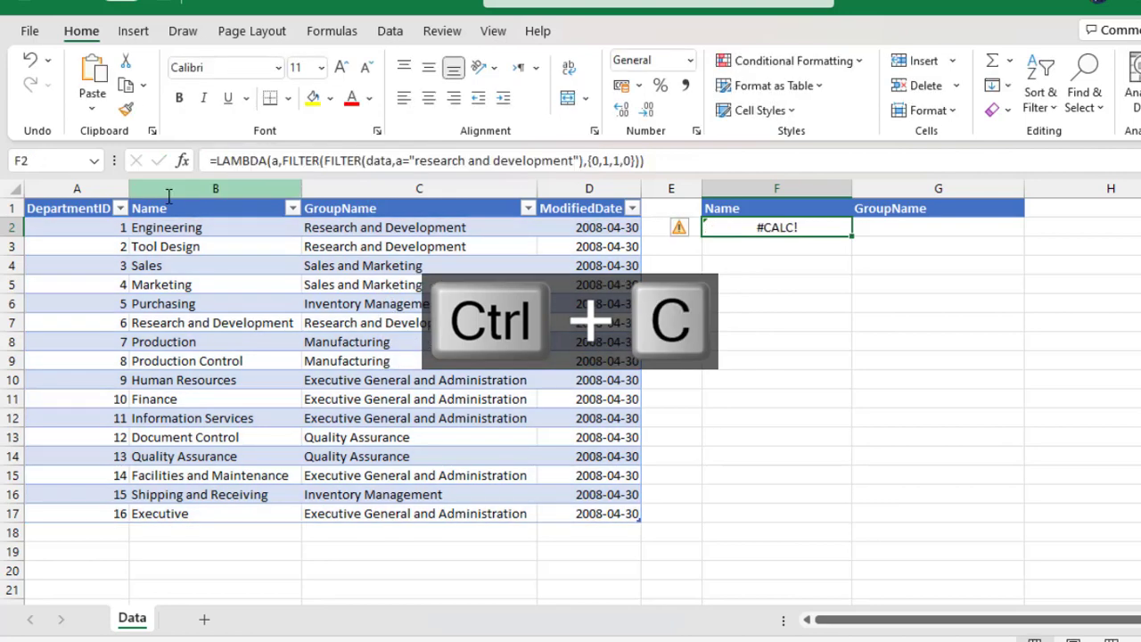
pyautogui.click(329, 32)
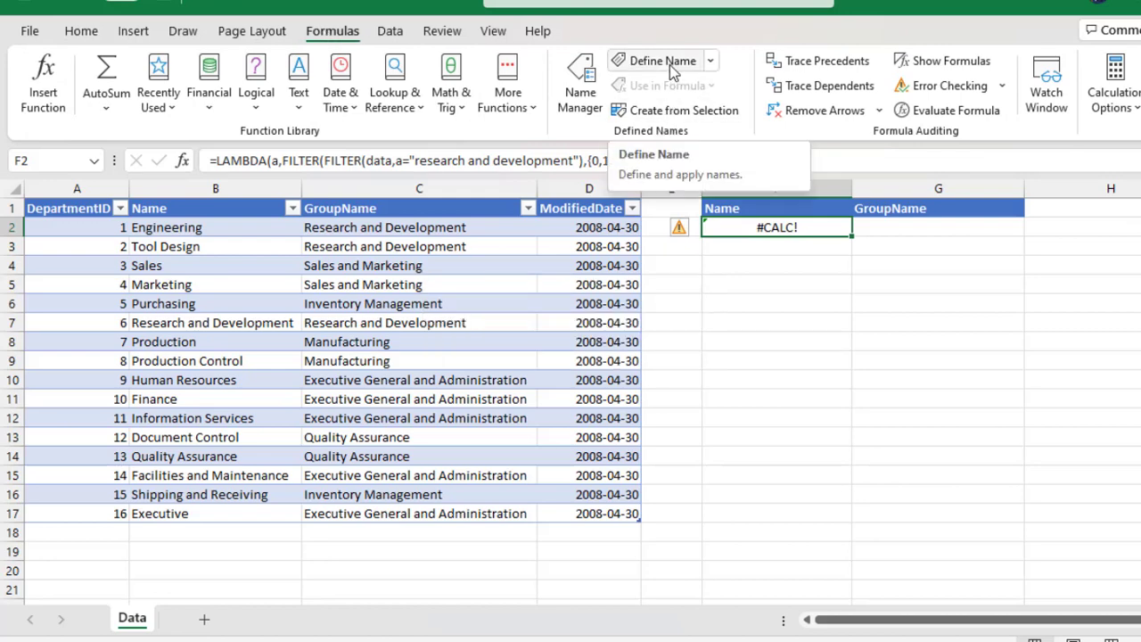
pyautogui.click(584, 91)
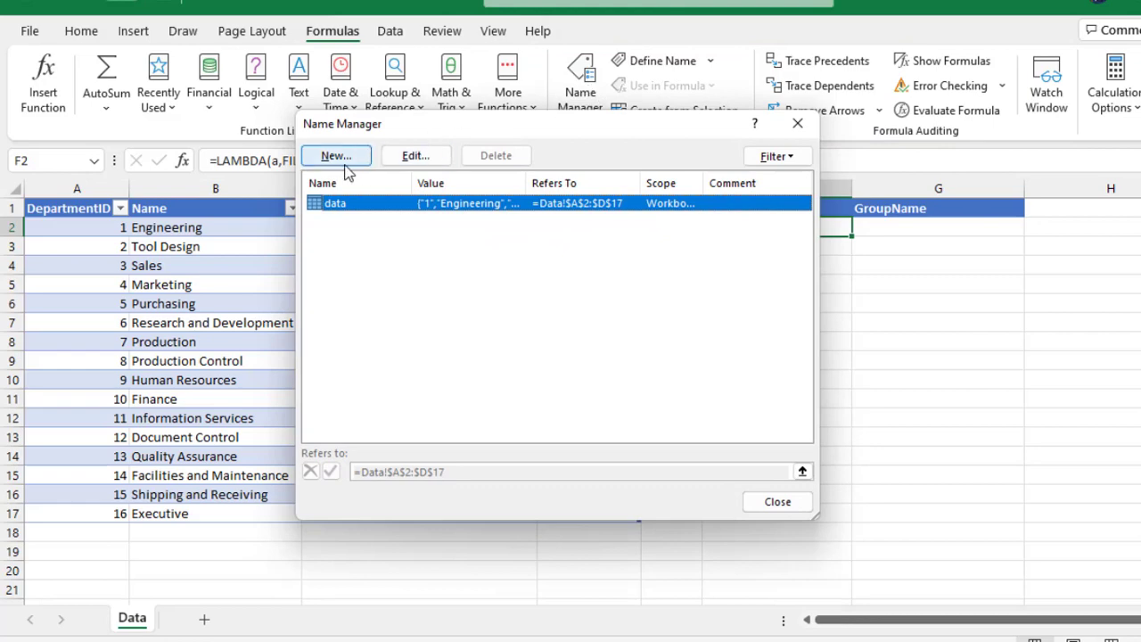
pyautogui.click(334, 158)
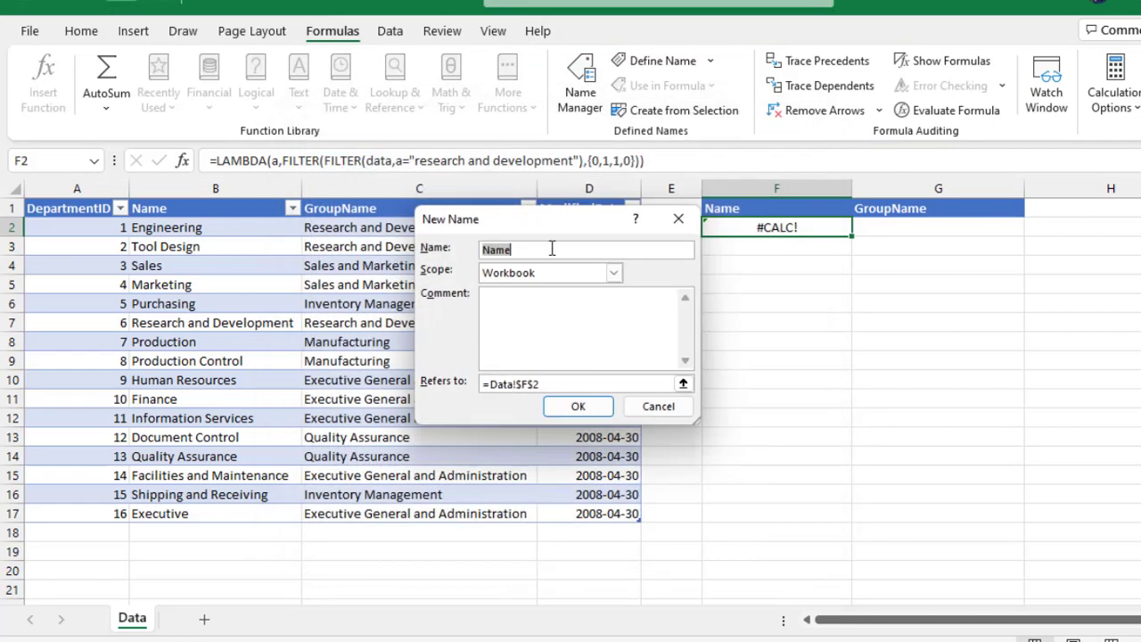
pyautogui.write('myData')
# - Make the new name refer to the copied LAMBDA formula, check it from end to start, and save the name
pyautogui.click(585, 380)
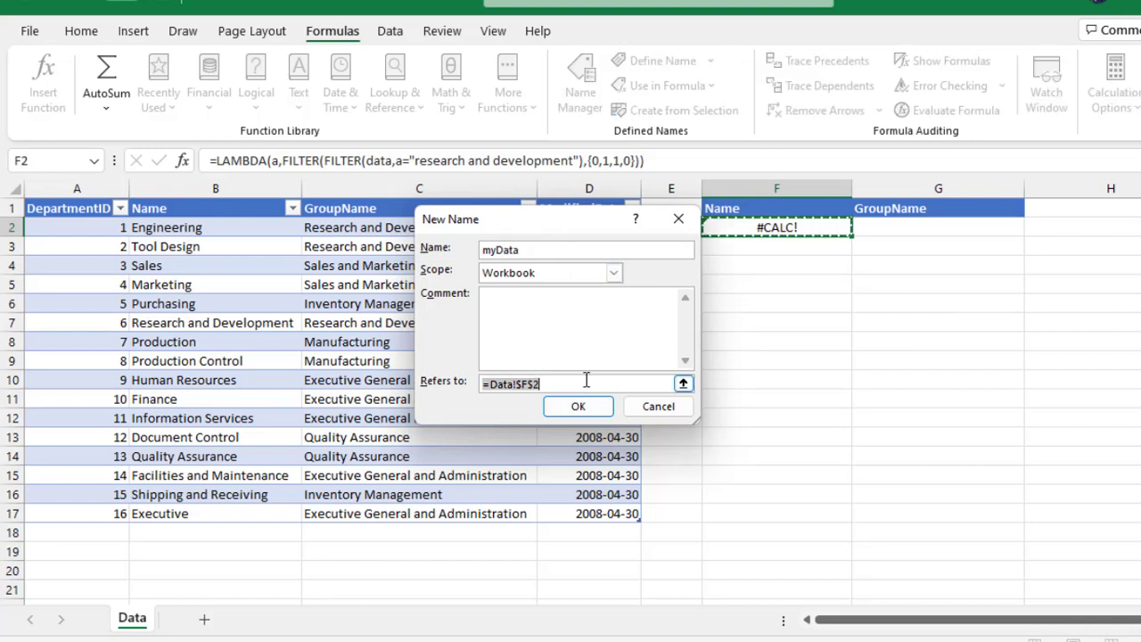
pyautogui.hotkey('ctrl', 'v')
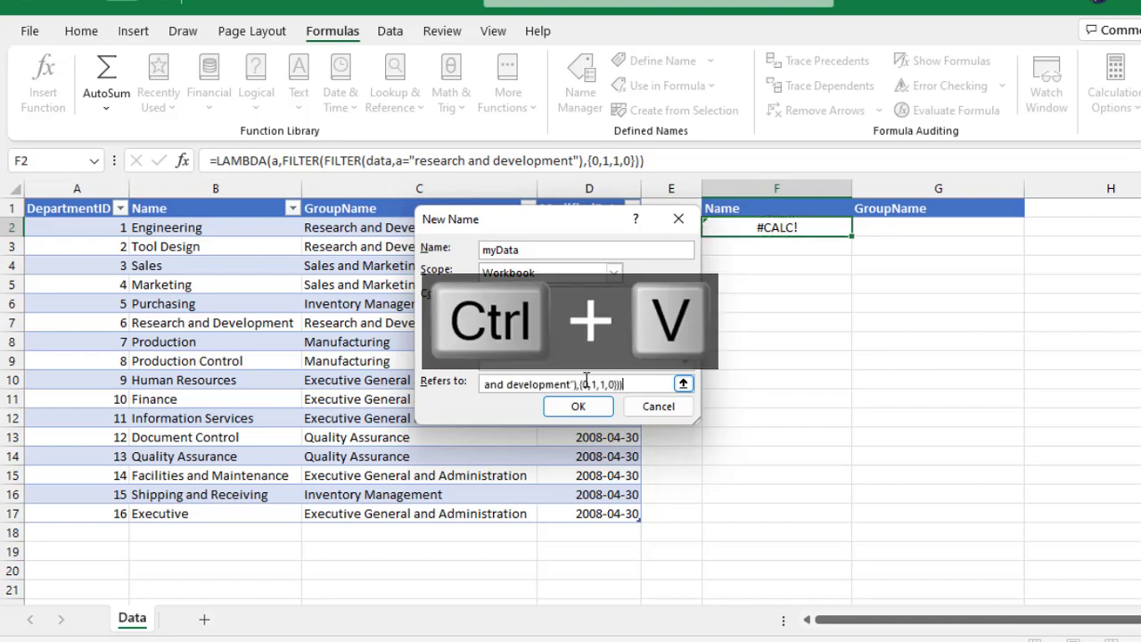
pyautogui.press('F2')
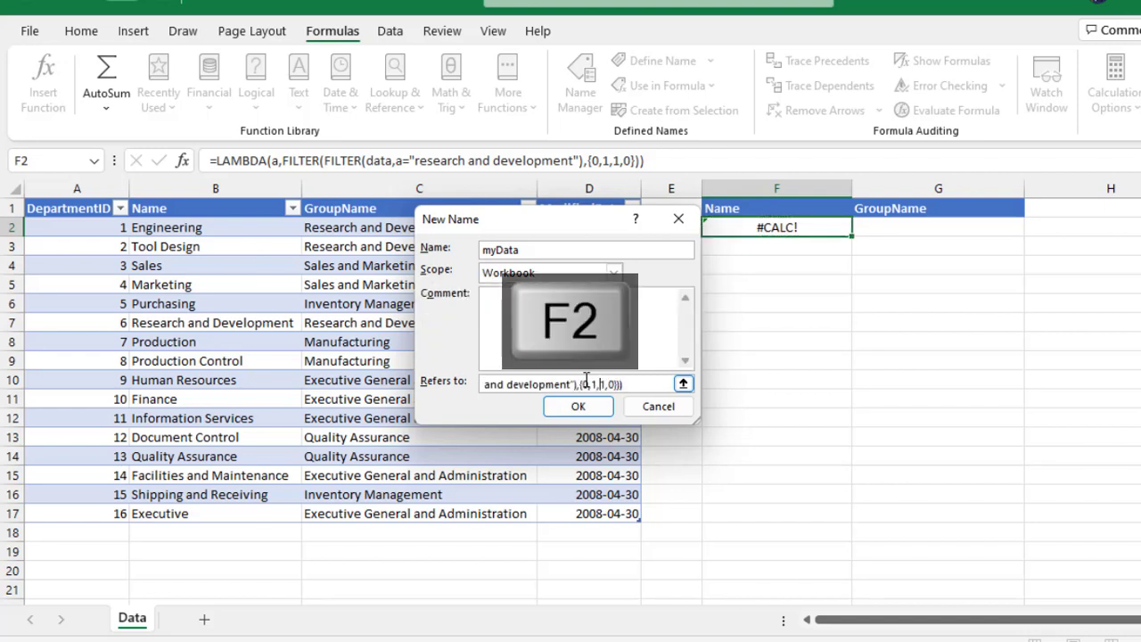
pyautogui.press('Left')
pyautogui.press('Left')
pyautogui.press('Left')
pyautogui.press('Left')
pyautogui.press('Left')
pyautogui.press('Left')
pyautogui.press('Left')
pyautogui.press('Left')
pyautogui.press('Left')
pyautogui.press('Left')
pyautogui.press('Left')
pyautogui.press('Left')
pyautogui.press('Left')
pyautogui.press('Left')
pyautogui.press('Left')
pyautogui.press('Left')
pyautogui.press('Left')
pyautogui.press('Left')
pyautogui.press('Left')
pyautogui.press('Left')
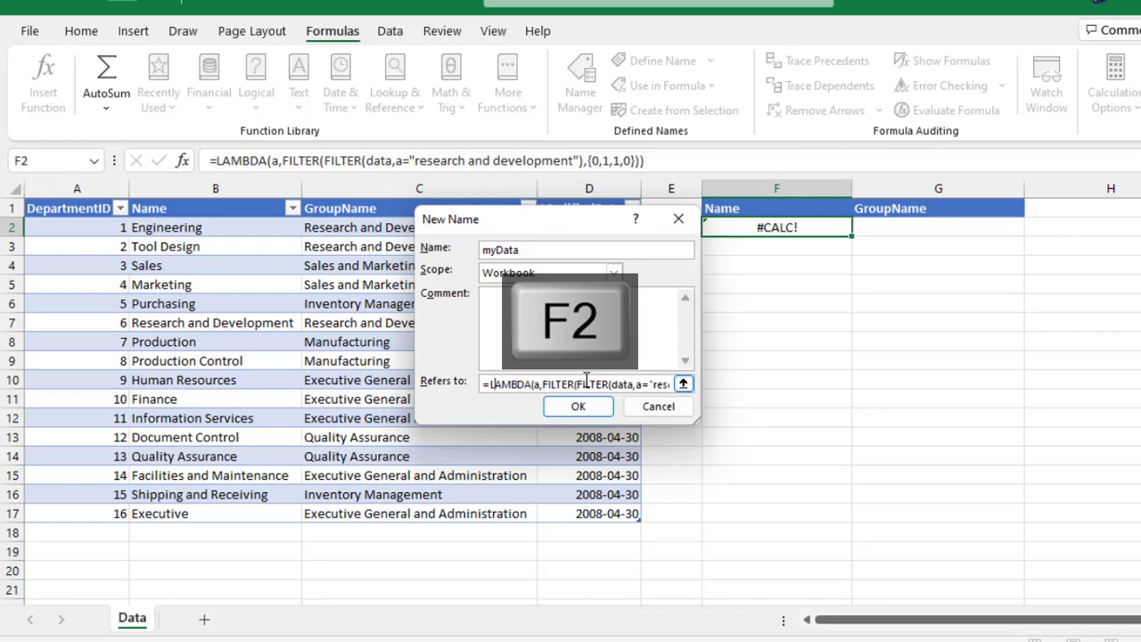
pyautogui.press('Left')
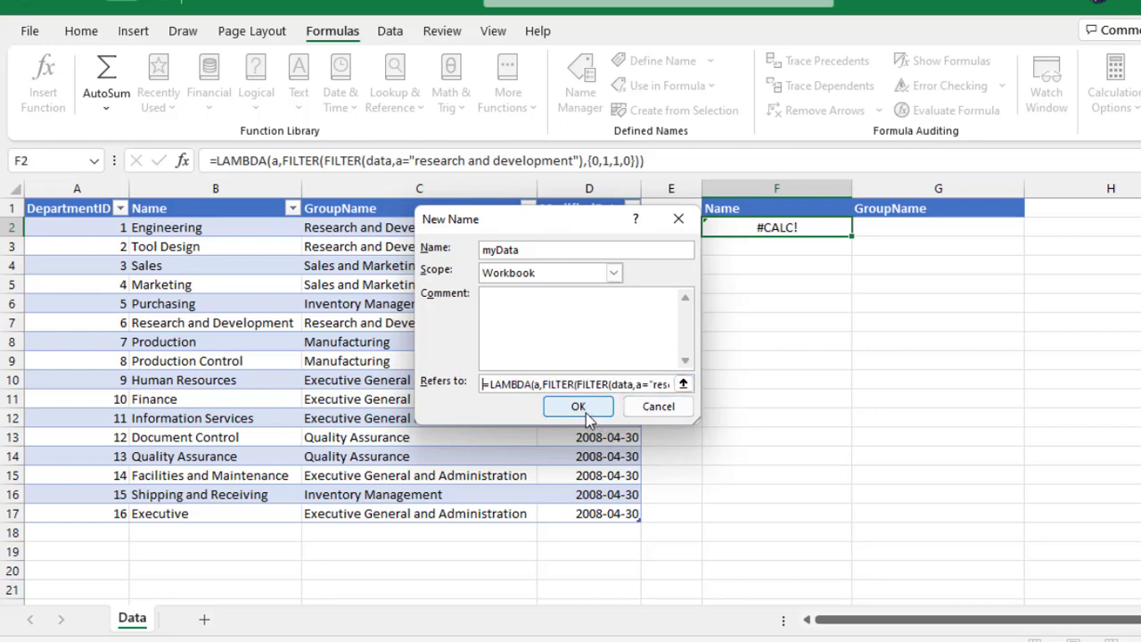
pyautogui.click(579, 409)
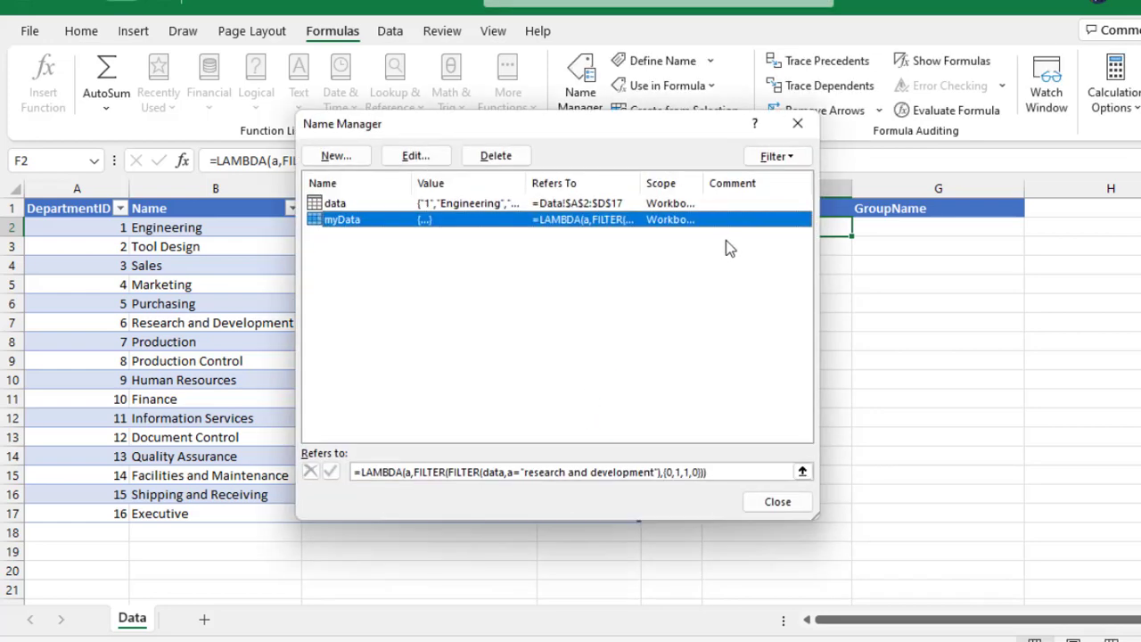
pyautogui.click(798, 123)
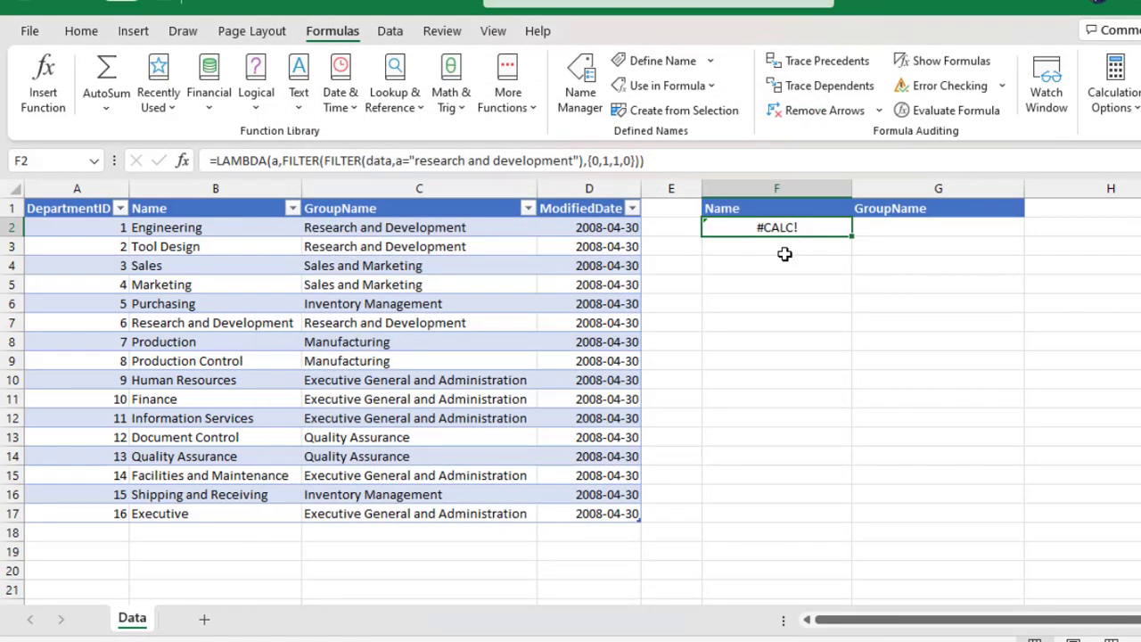
# - Clear F2 and enter =myData(data[GroupName]) in its place
pyautogui.press('Delete')
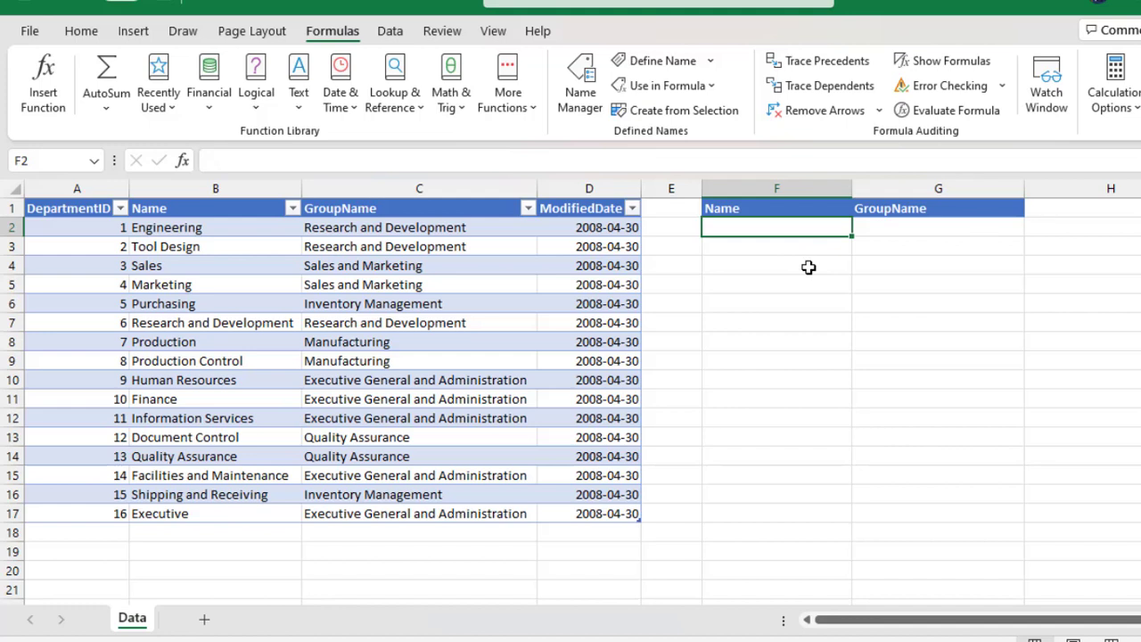
pyautogui.press('F2')
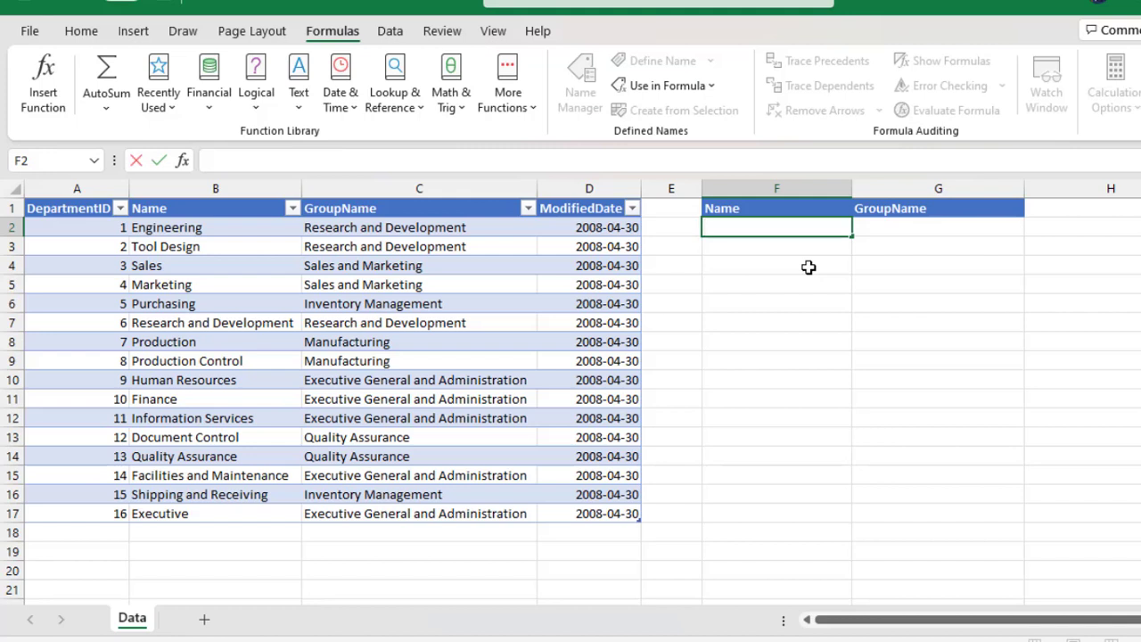
pyautogui.write('=my')
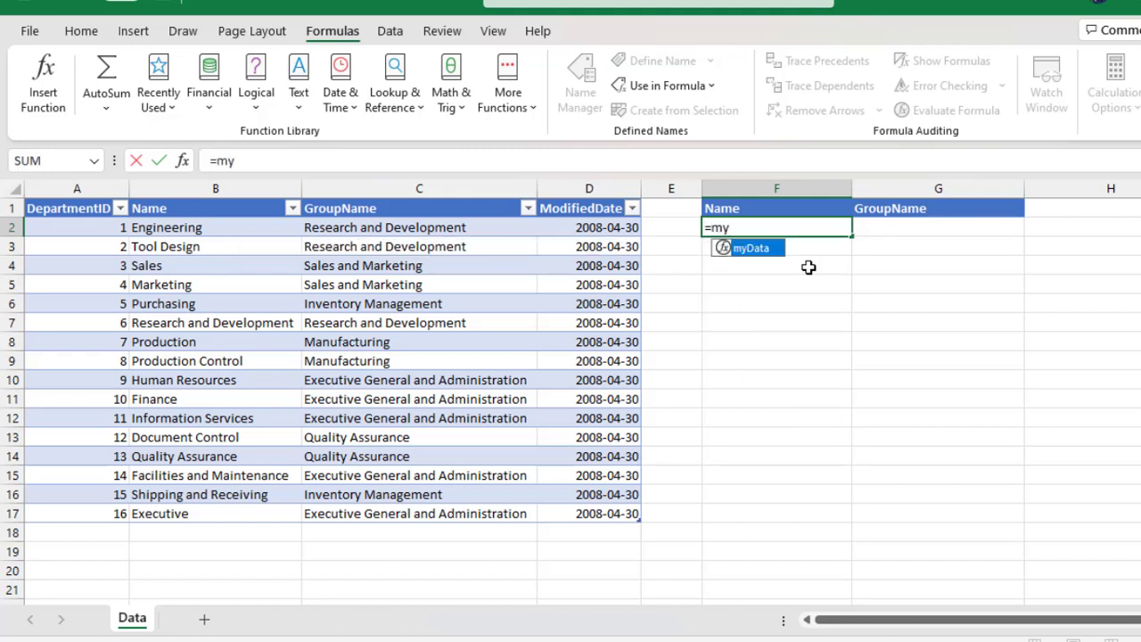
pyautogui.press('Tab')
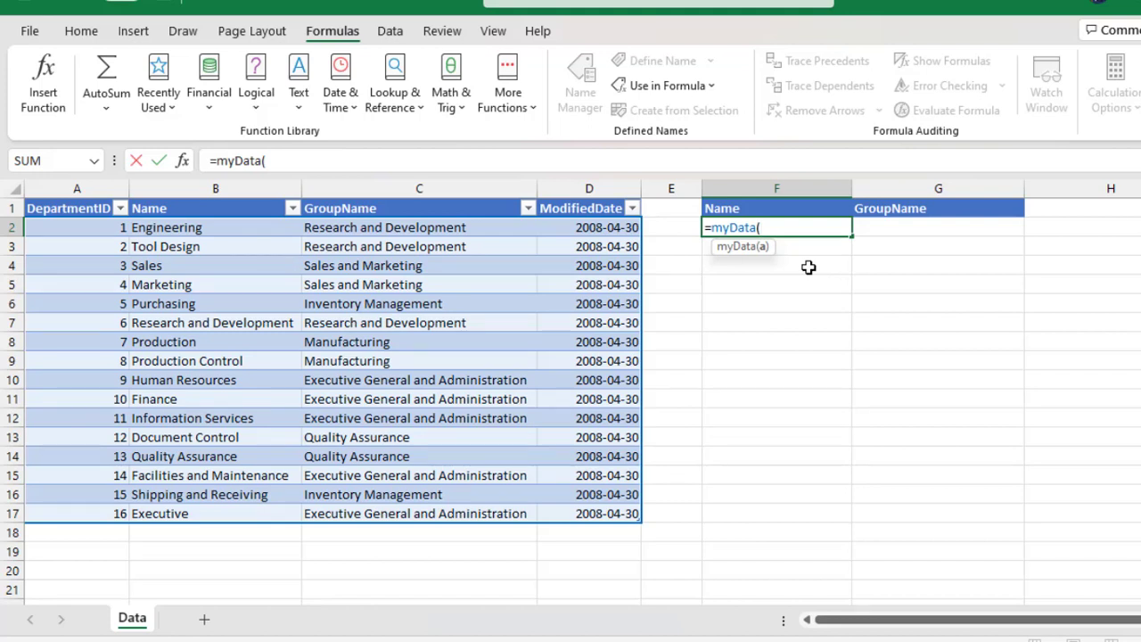
pyautogui.click(394, 202)
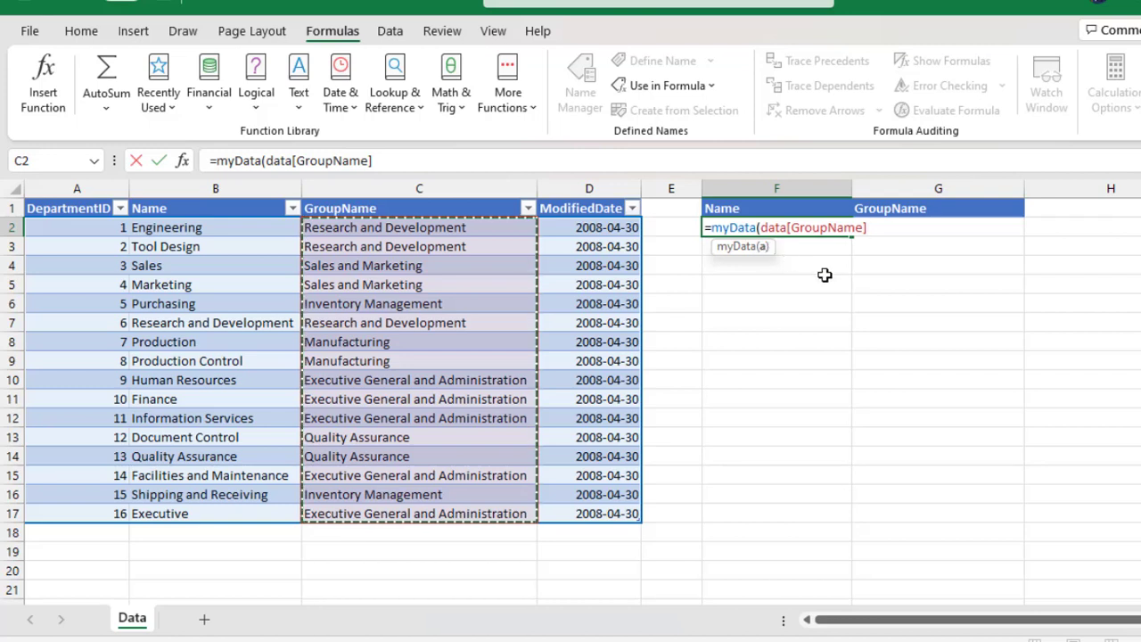
pyautogui.write(')')
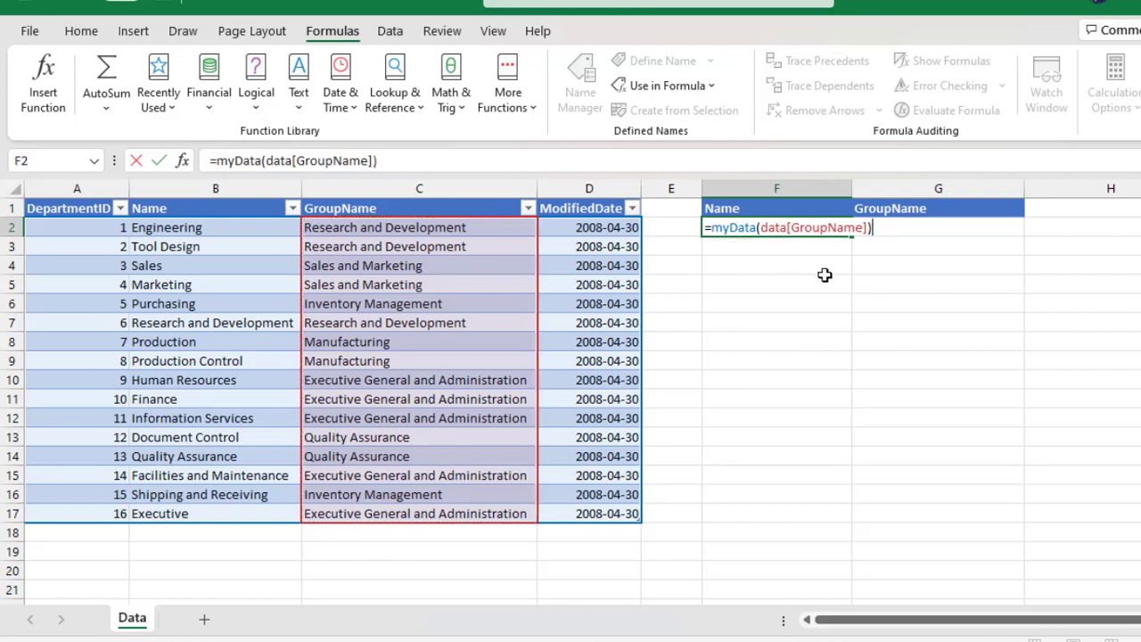
pyautogui.hotkey('ctrl', 'Return')
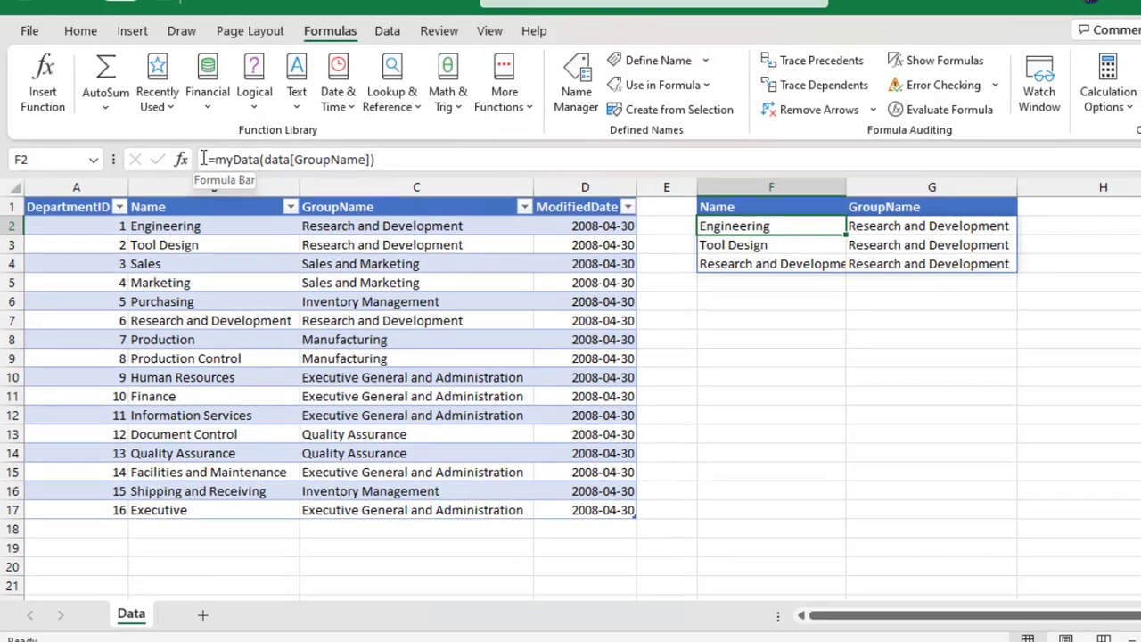
# - Inspect the myData formula in F2 and across the spilled cells G2 and F3
pyautogui.click(308, 160)
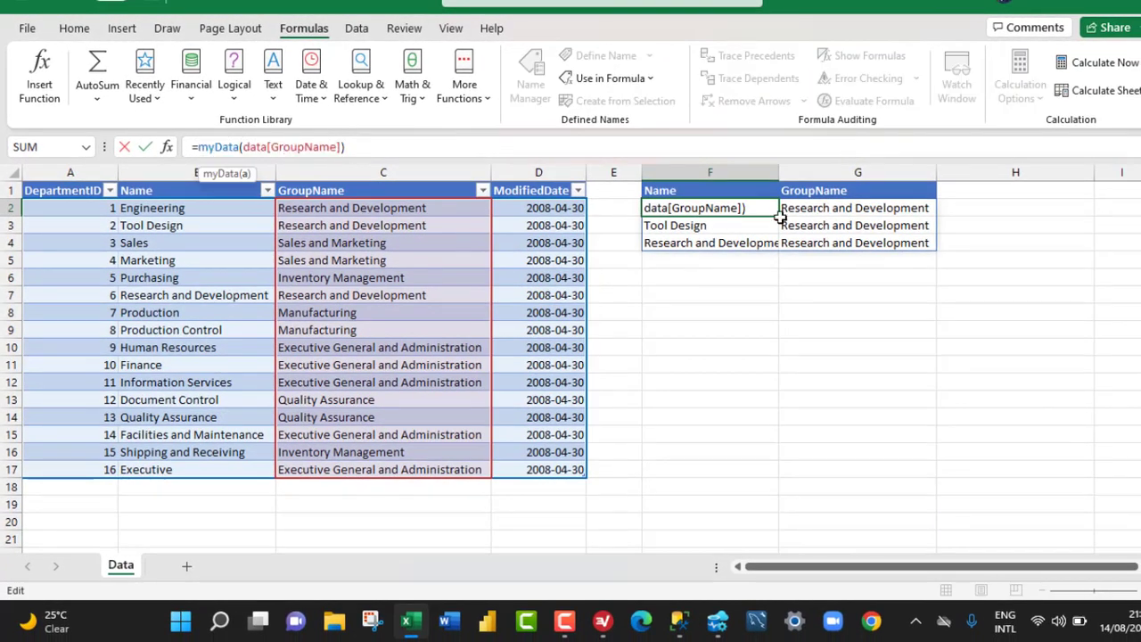
pyautogui.click(775, 295)
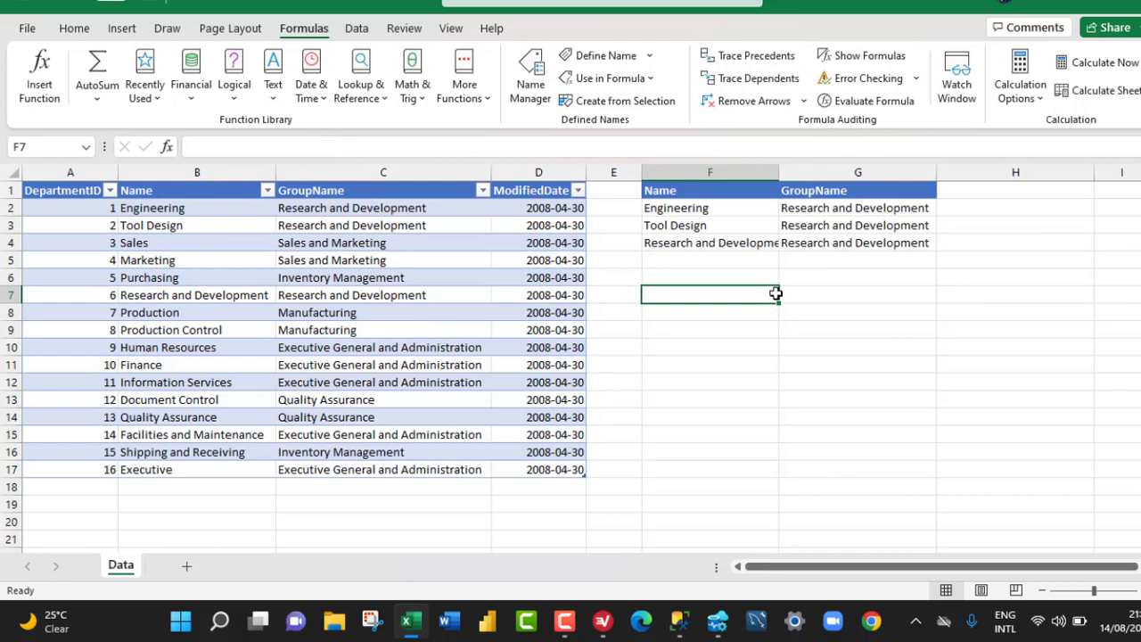
pyautogui.click(714, 223)
pyautogui.click(707, 207)
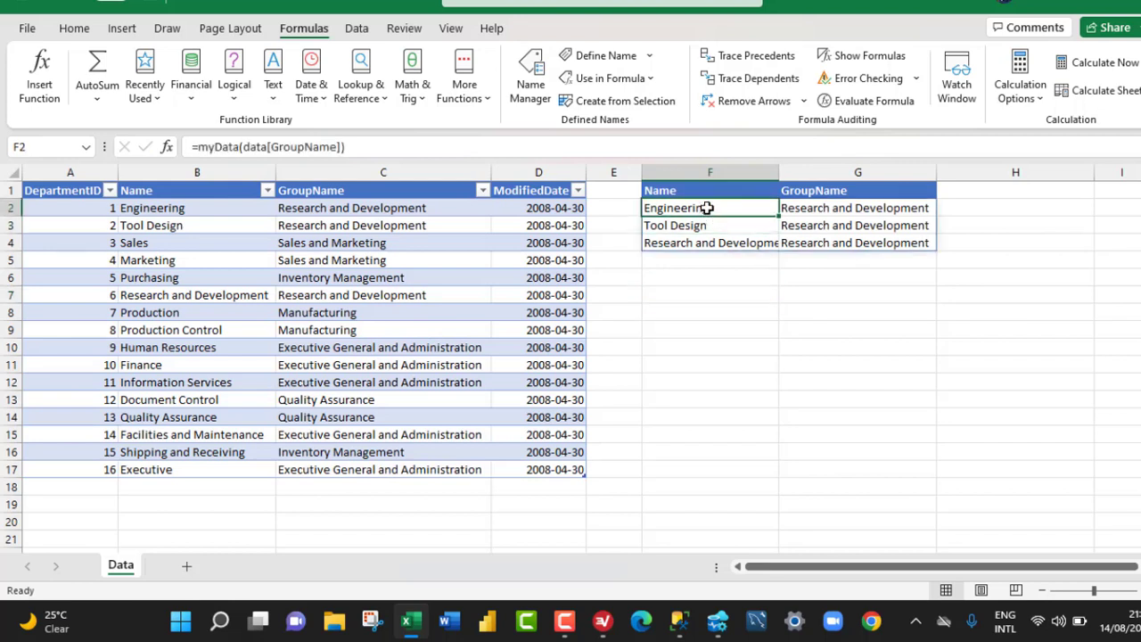
pyautogui.click(831, 208)
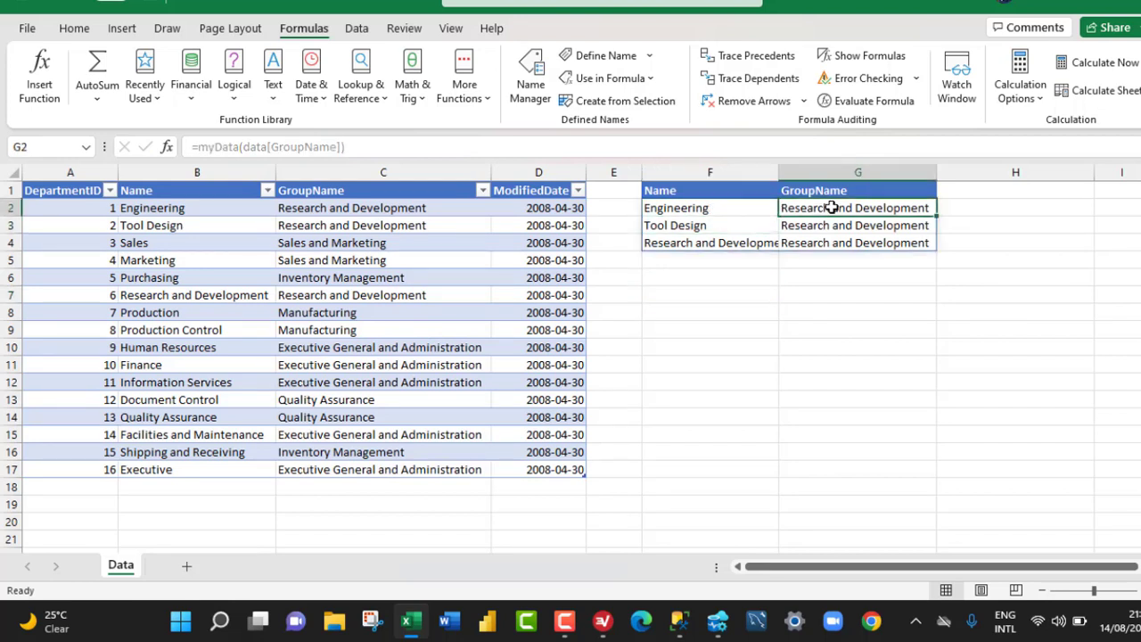
pyautogui.click(742, 225)
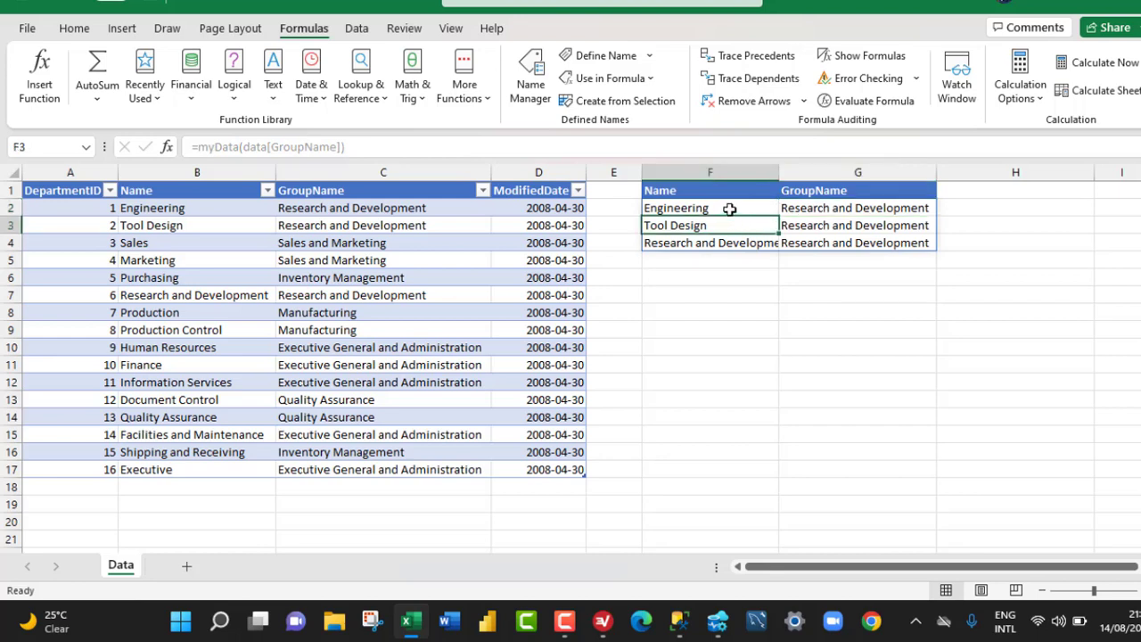
# - Switch to SQL Server Management Studio and copy the Research and Development GroupName value from the first result row
pyautogui.click(731, 209)
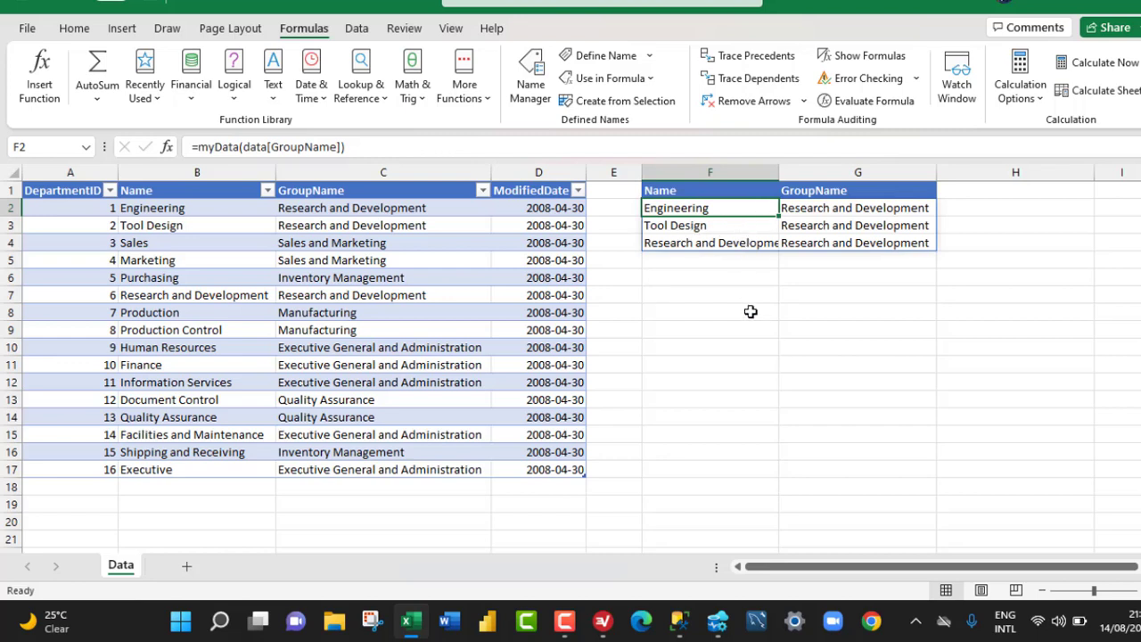
pyautogui.click(678, 629)
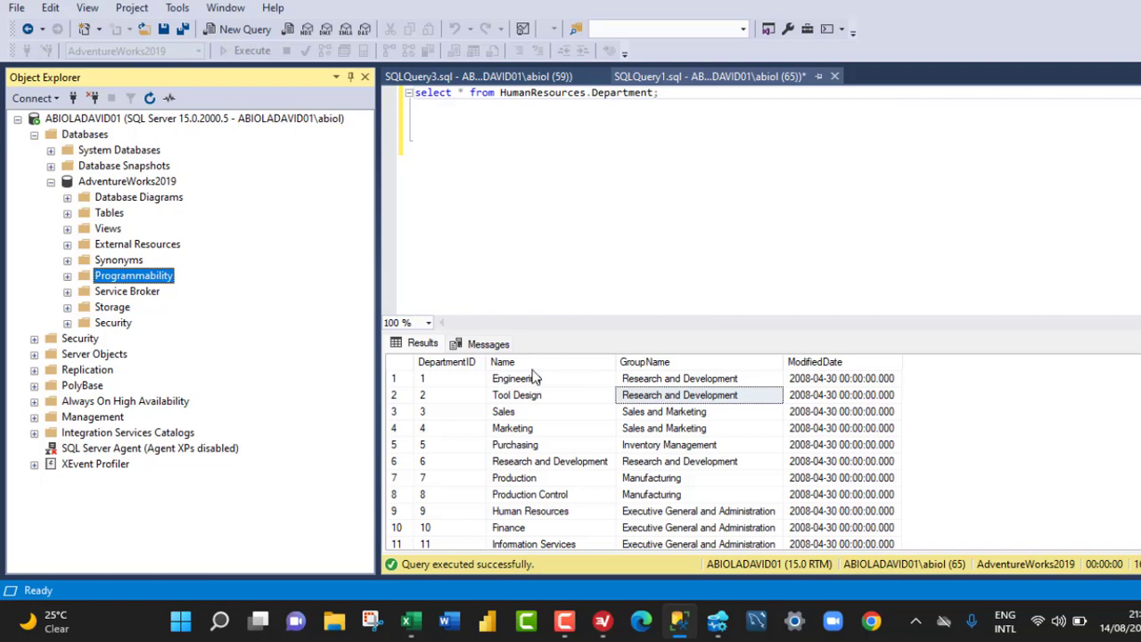
pyautogui.click(675, 383)
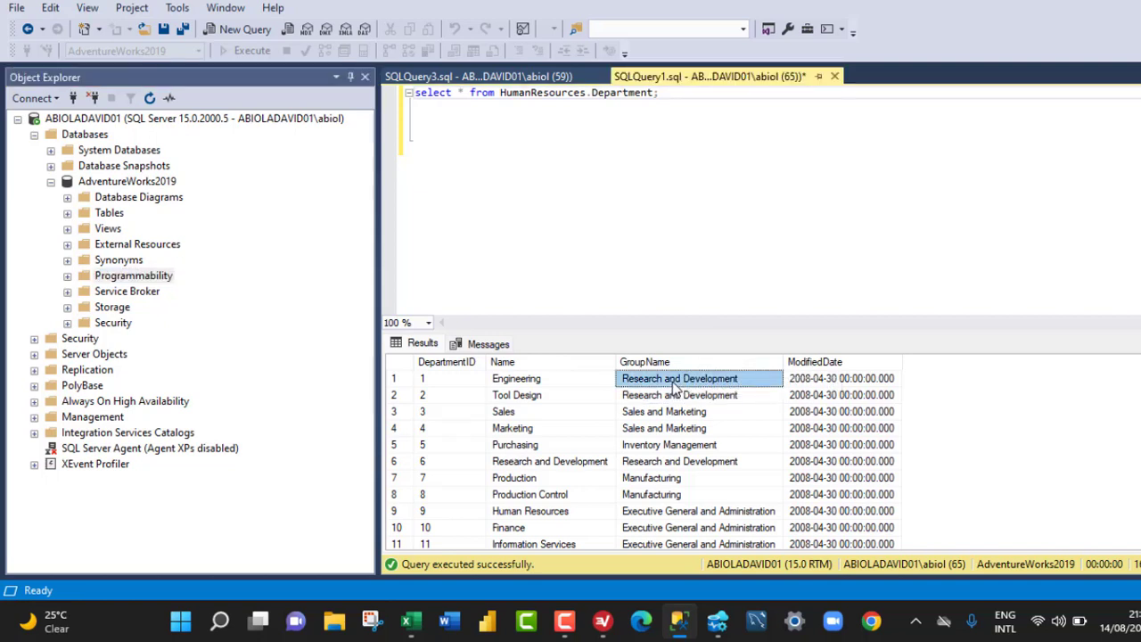
pyautogui.hotkey('ctrl', 'c')
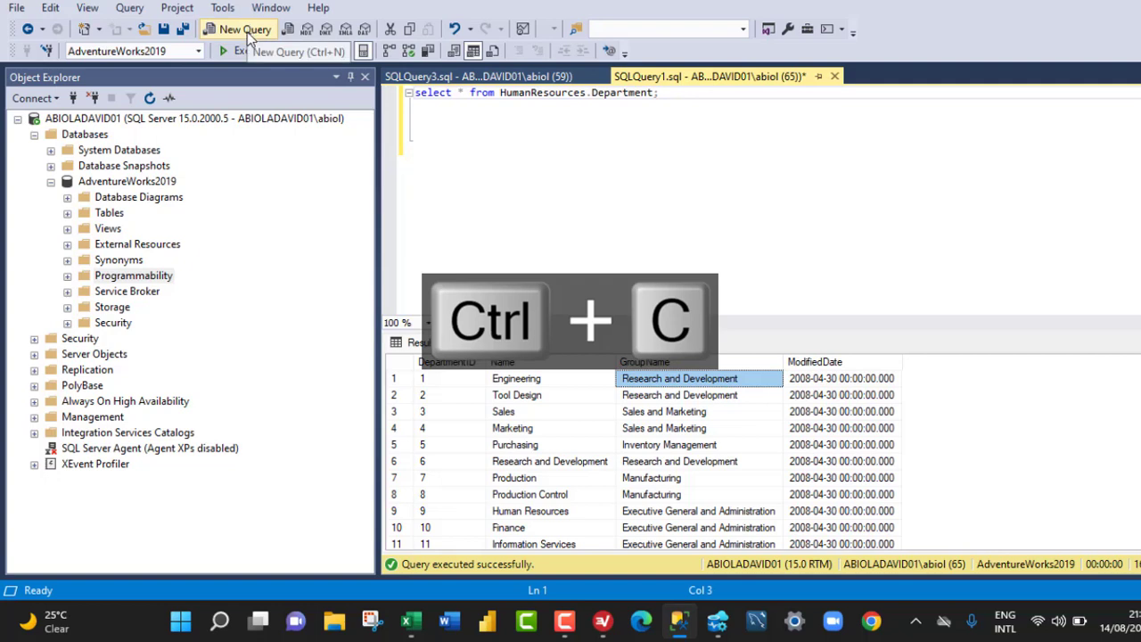
# - In the empty SQLQuery3.sql query, write the stored procedure header "create procedure myData" followed by "as" on its own line
pyautogui.click(562, 78)
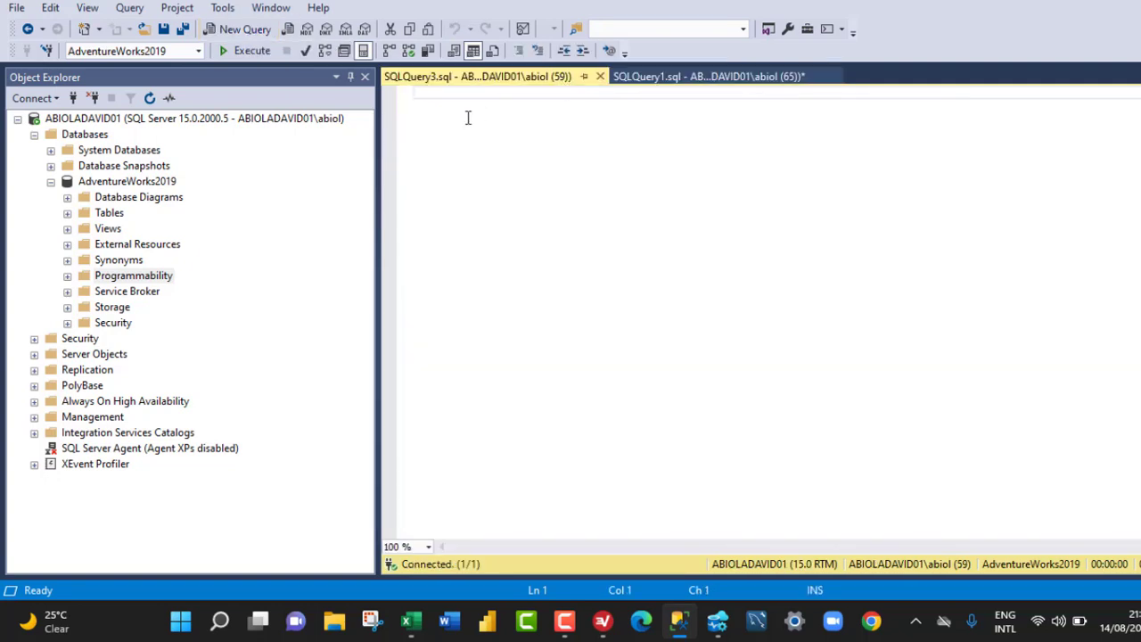
pyautogui.write('cre')
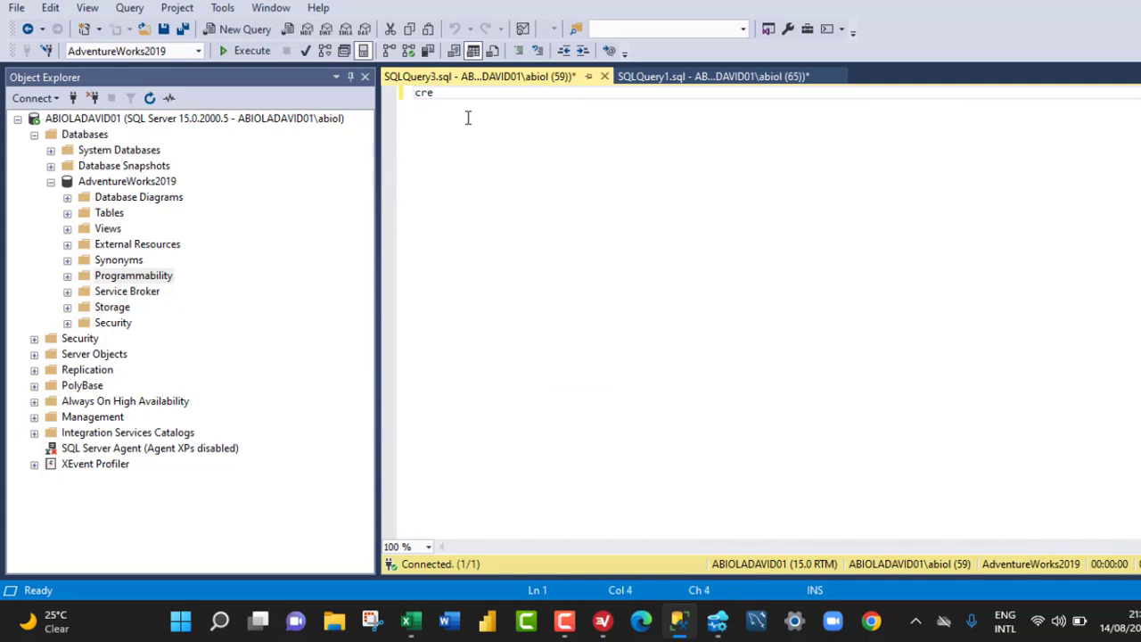
pyautogui.write('ate procedure ')
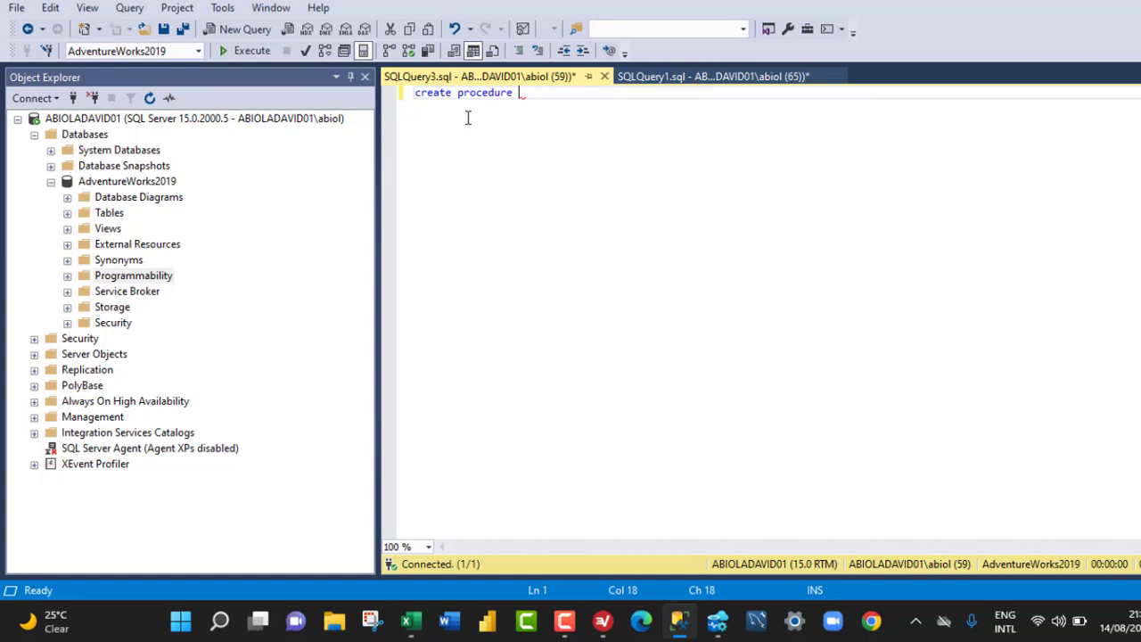
pyautogui.write('myData')
pyautogui.press('Return')
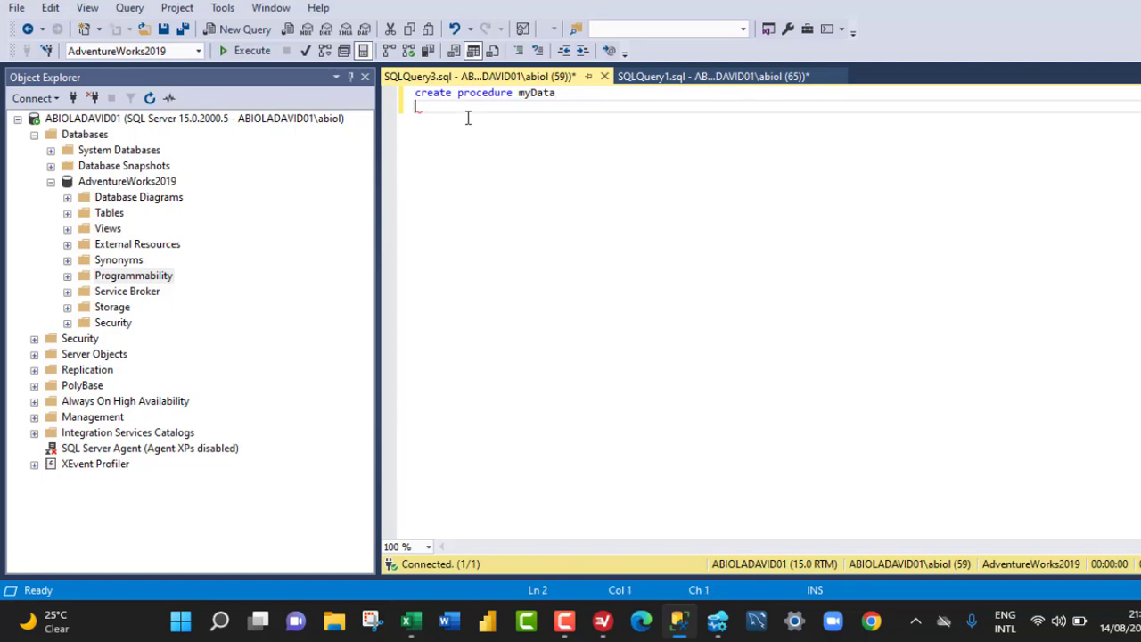
pyautogui.write('as')
pyautogui.press('Return')
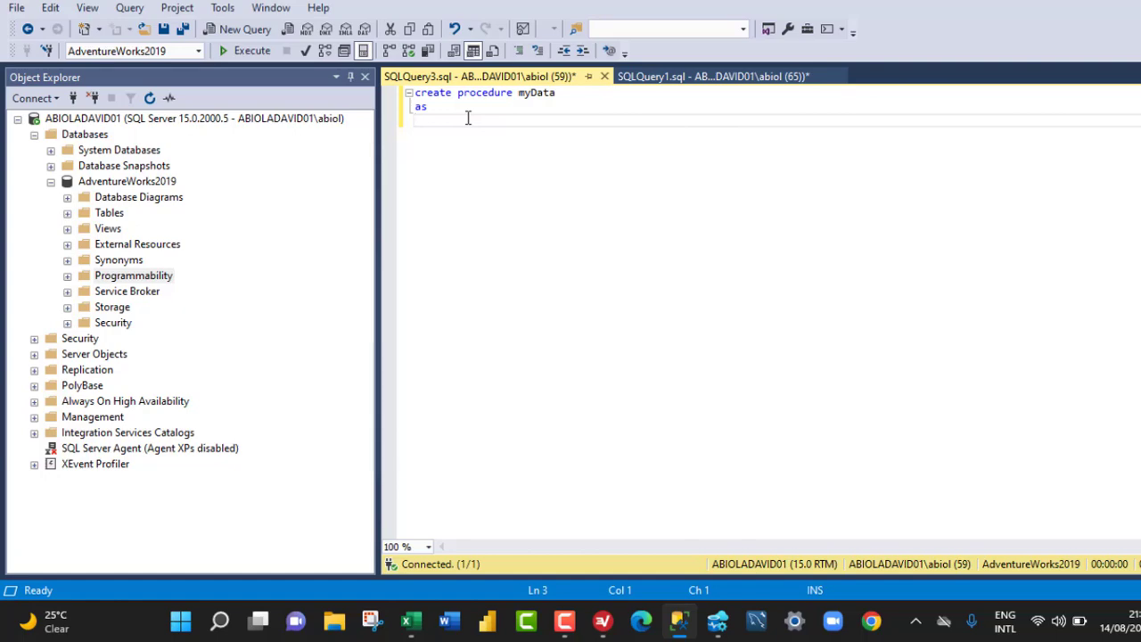
# - Add "select name, groupname from HumanResources.Department" to the procedure, checking the table name in the SQLQuery1.sql query
pyautogui.write('select ')
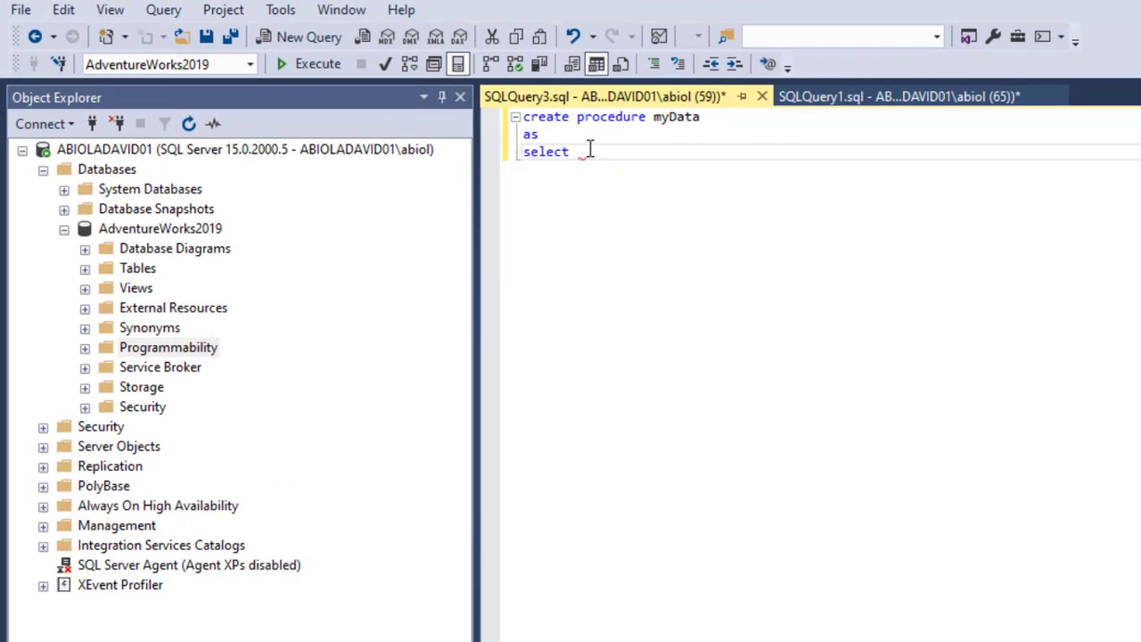
pyautogui.write('name,')
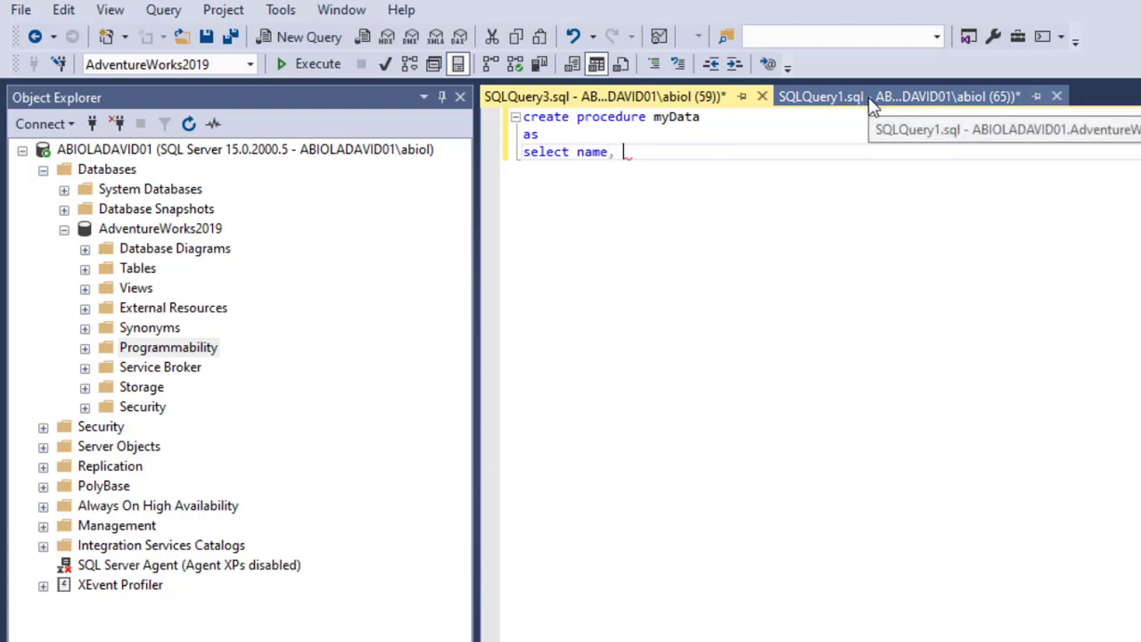
pyautogui.write(' grou')
pyautogui.write('pname')
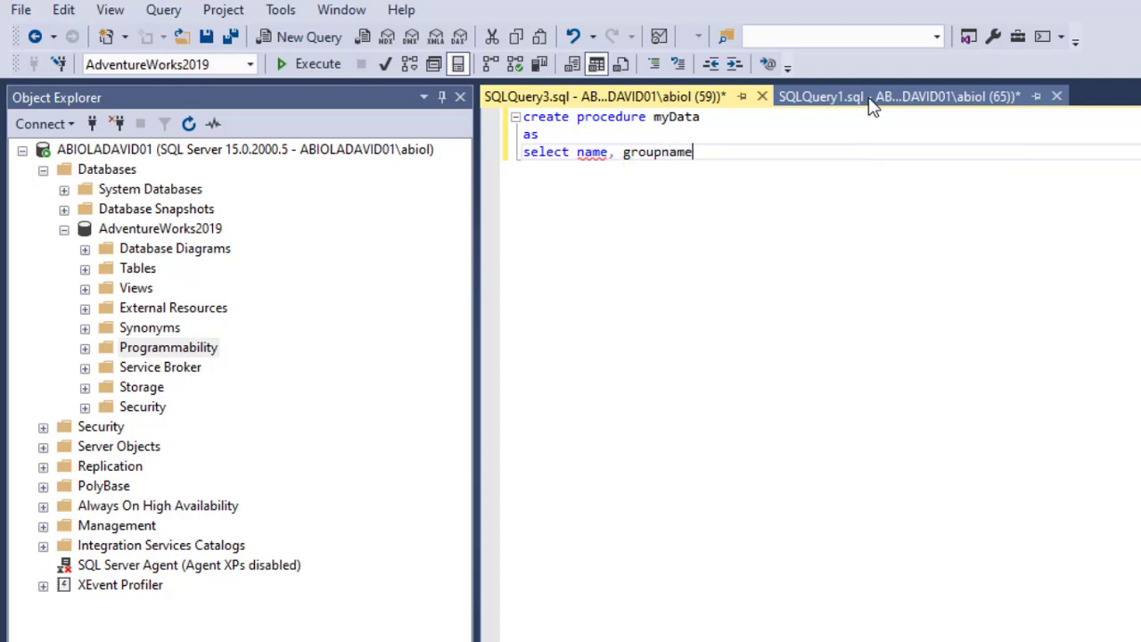
pyautogui.write(', from')
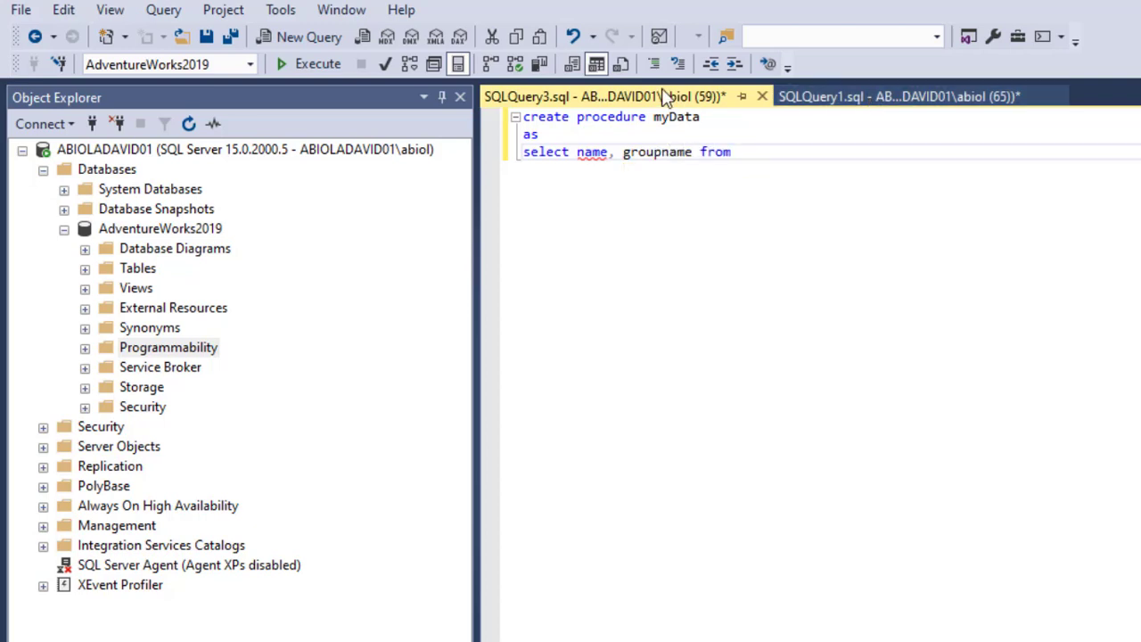
pyautogui.click(870, 99)
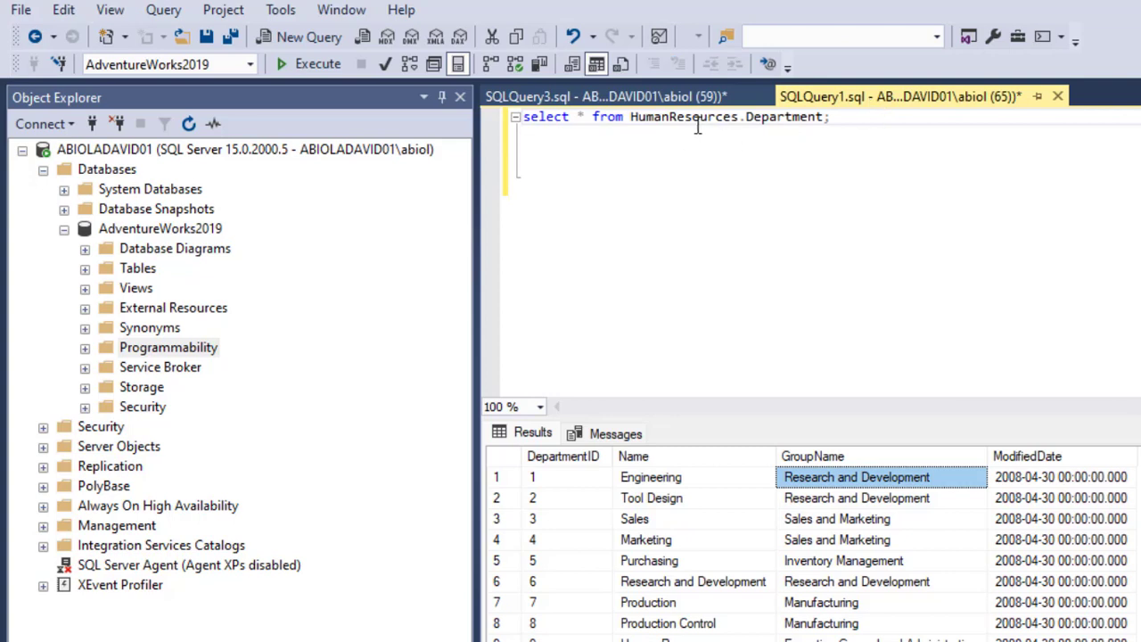
pyautogui.click(675, 100)
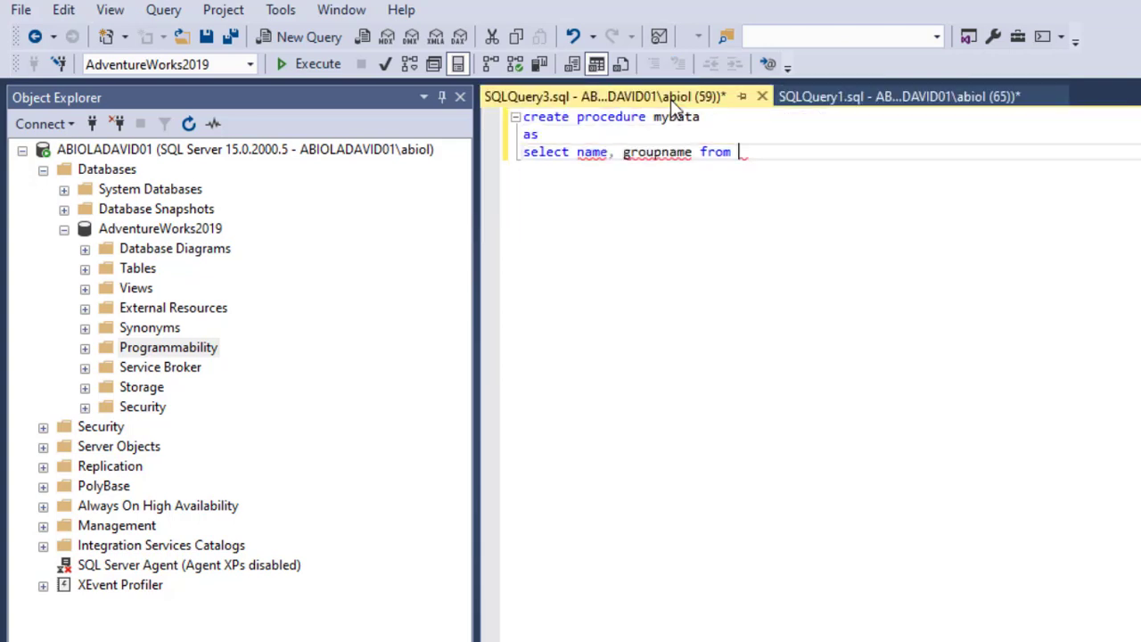
pyautogui.write('humand')
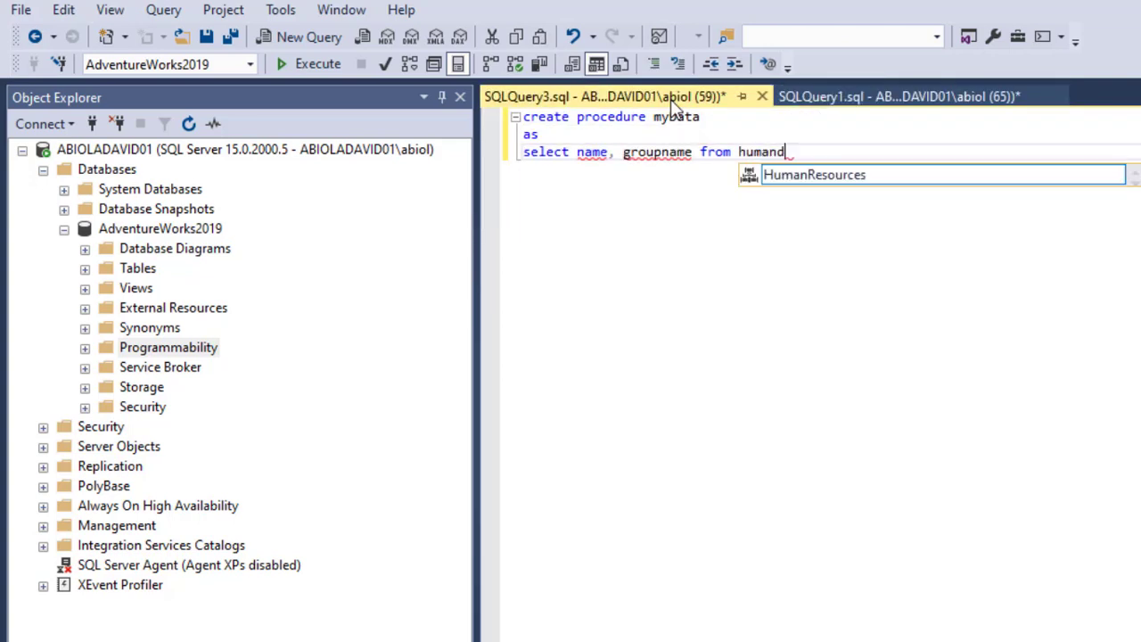
pyautogui.press('Tab')
pyautogui.write('.de')
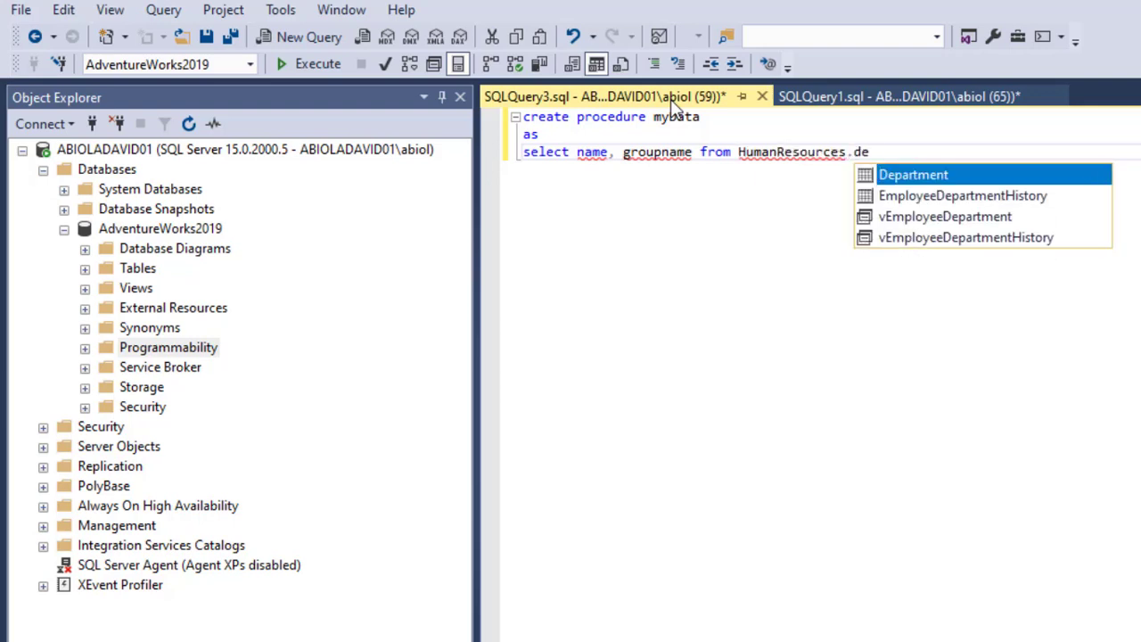
pyautogui.press('Tab')
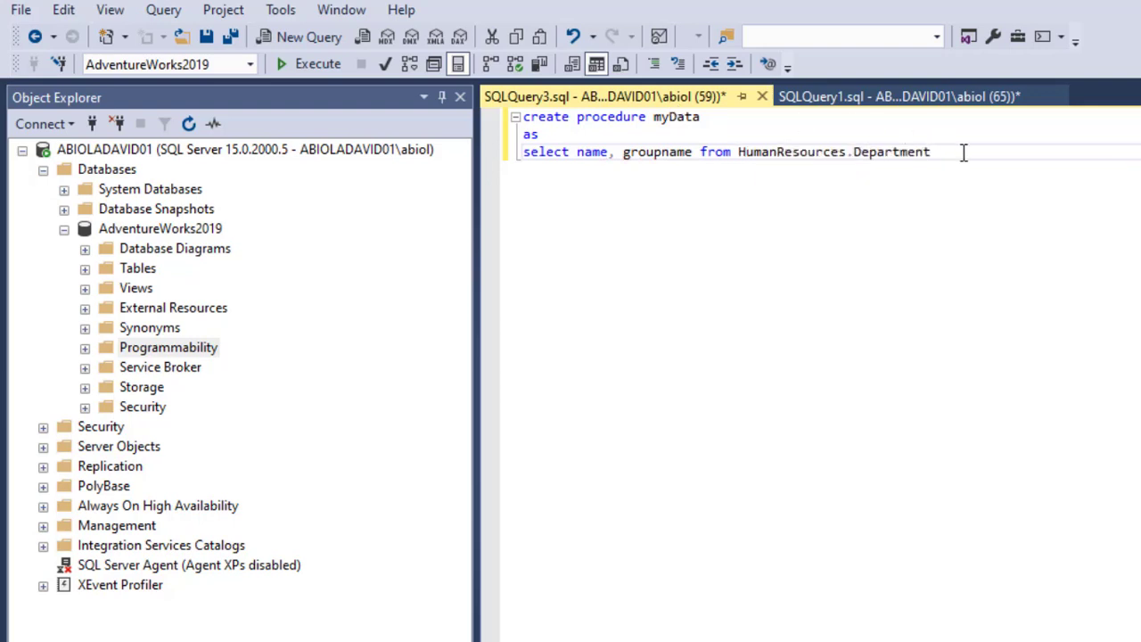
# - Add the condition where GroupName='Research and Development'; on a new line, using the copied value as a quoted string
pyautogui.press('Return')
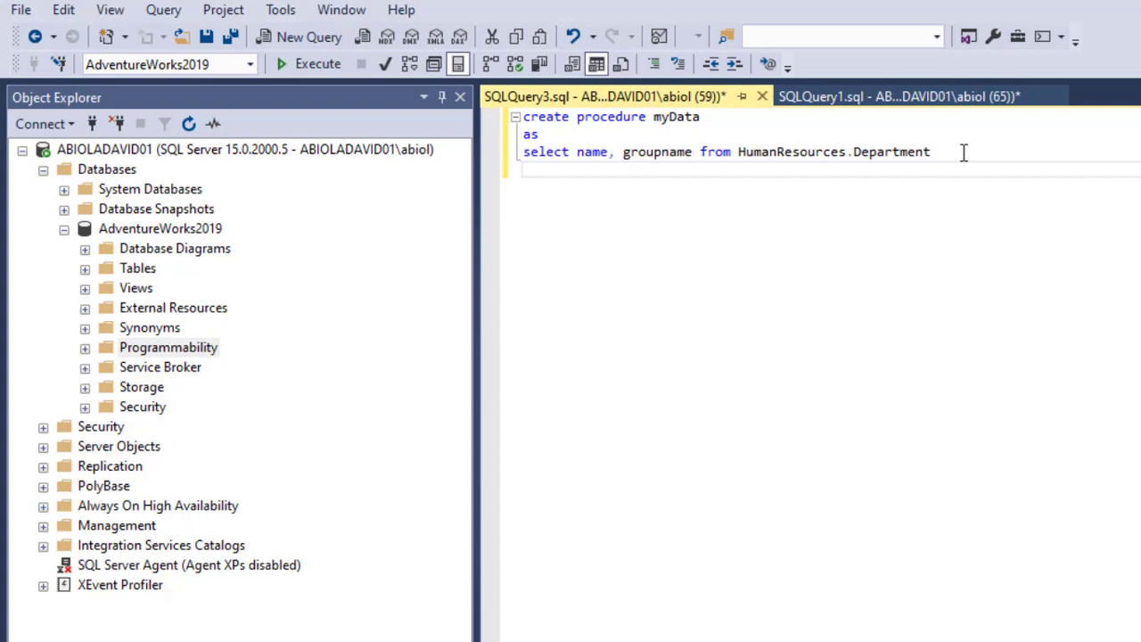
pyautogui.write('where grou')
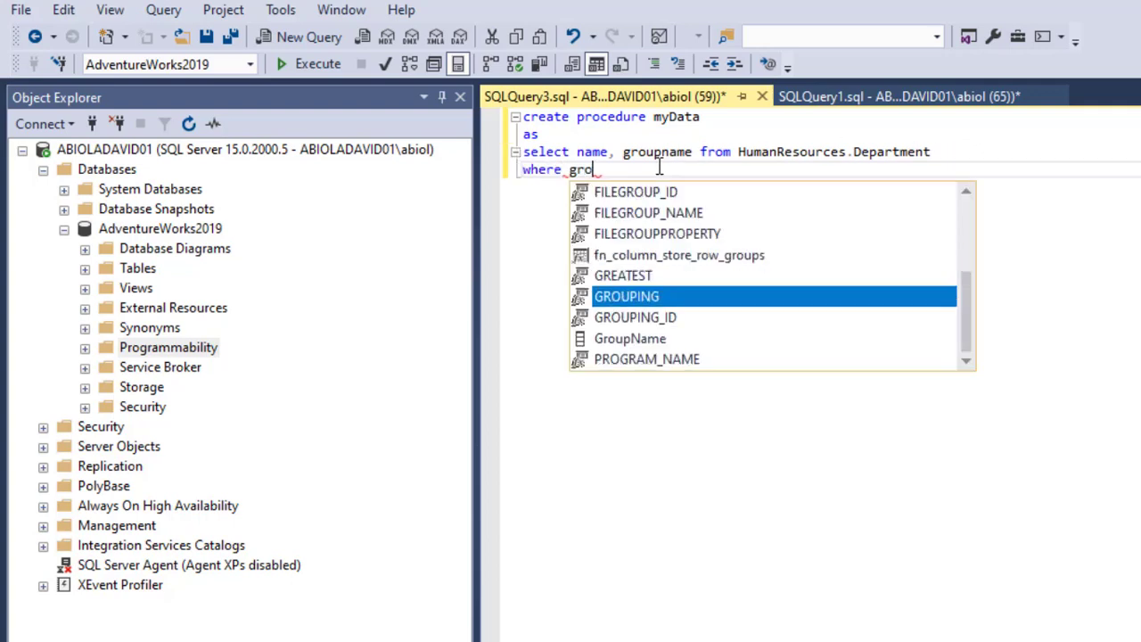
pyautogui.press('Down')
pyautogui.press('Down')
pyautogui.press('Tab')
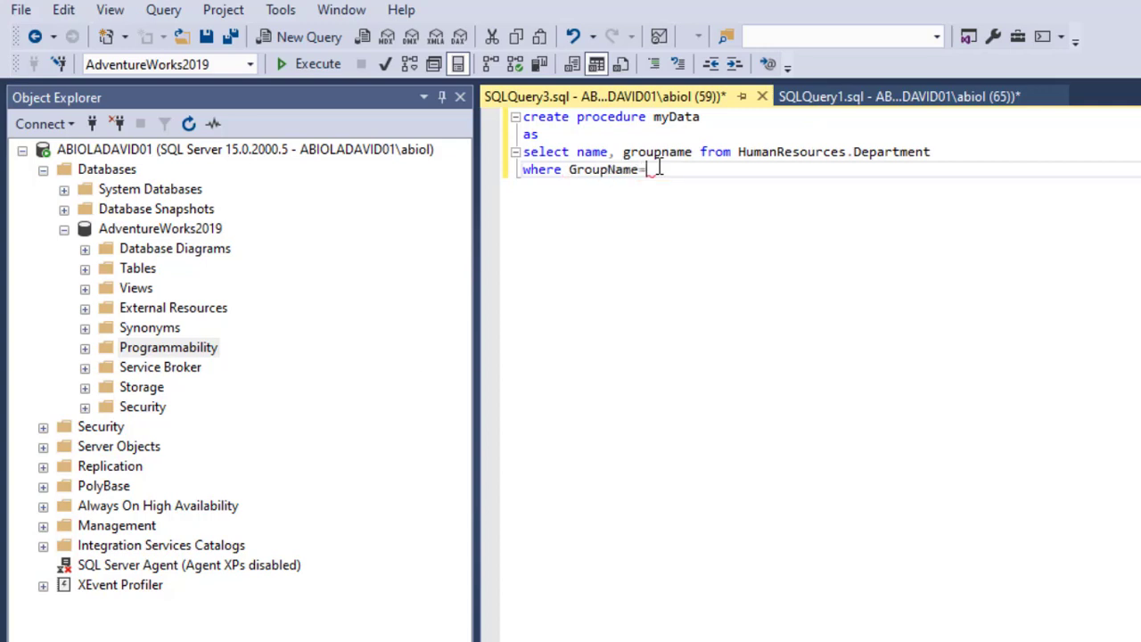
pyautogui.write('Research and Development')
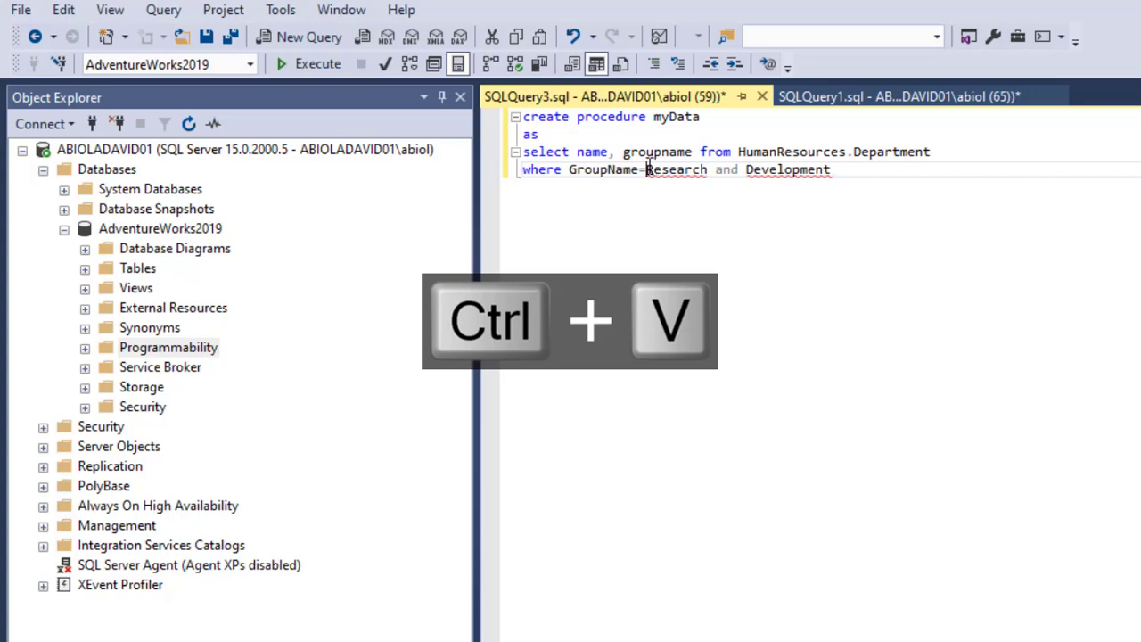
pyautogui.write("N'")
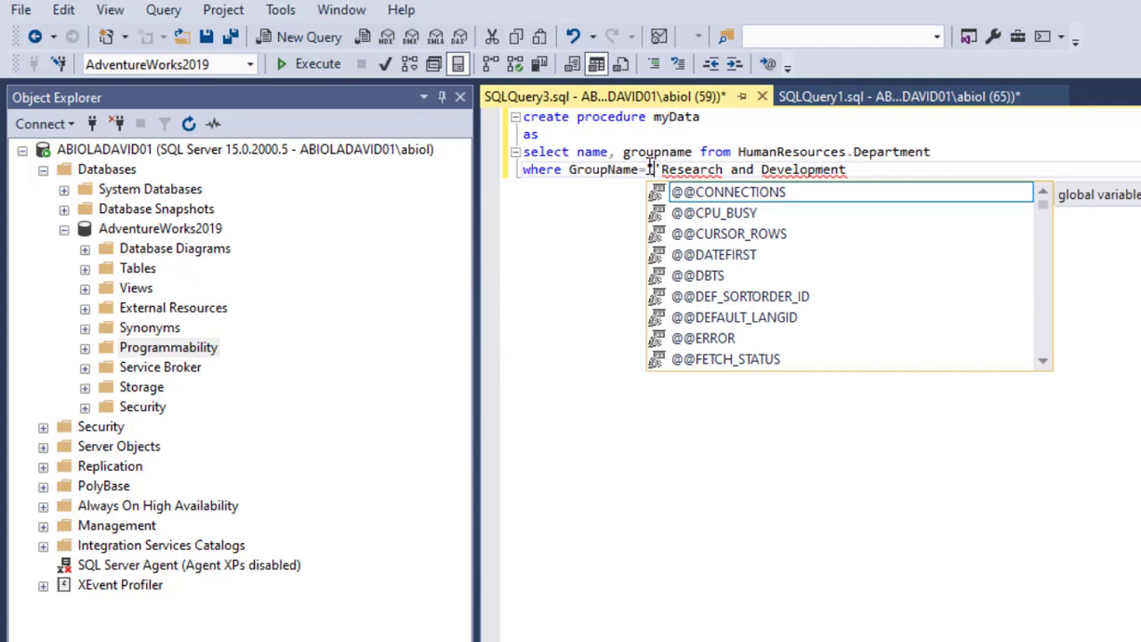
pyautogui.click(847, 169)
pyautogui.write("';")
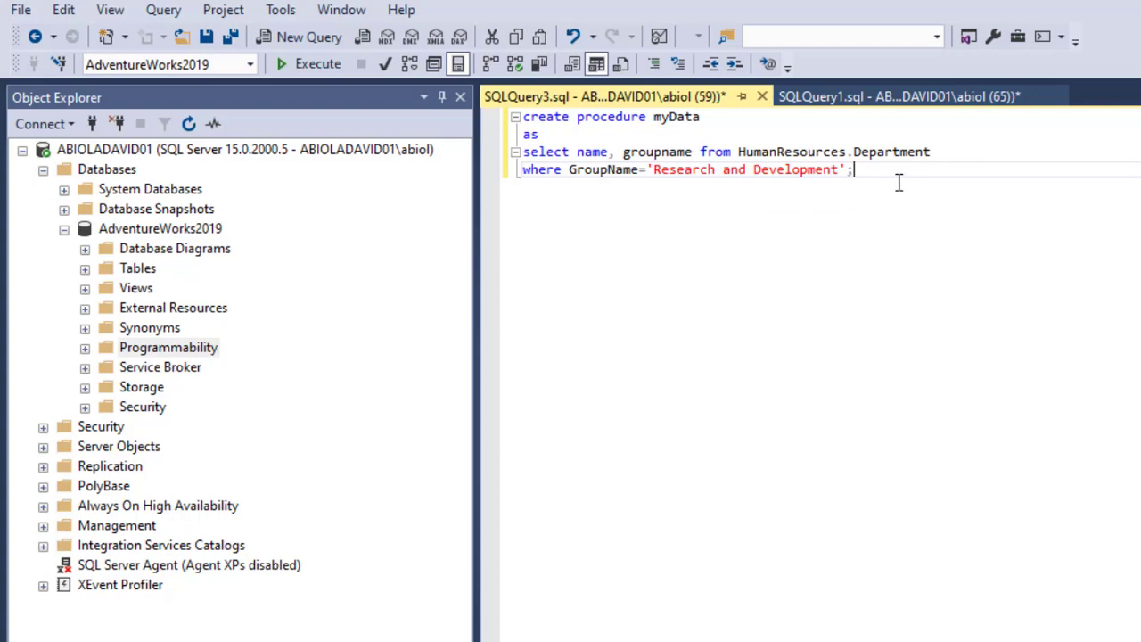
# - Run the procedure creation, then refresh the AdventureWorks2019 Stored Procedures under Programmability and select dbo.myData
pyautogui.click(319, 69)
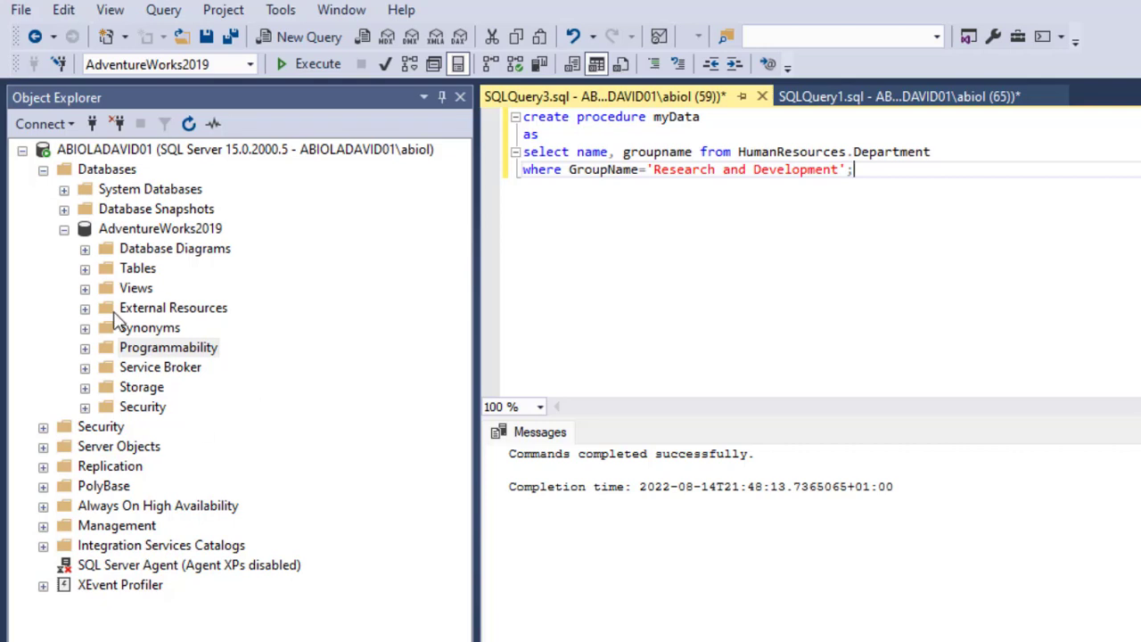
pyautogui.click(86, 348)
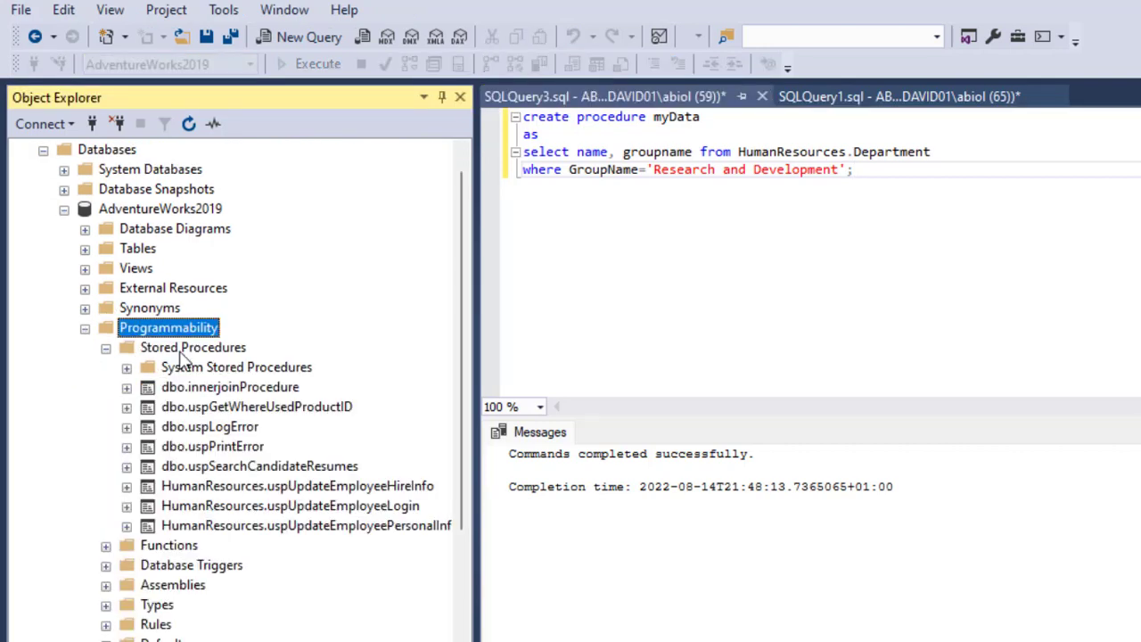
pyautogui.rightClick(179, 353)
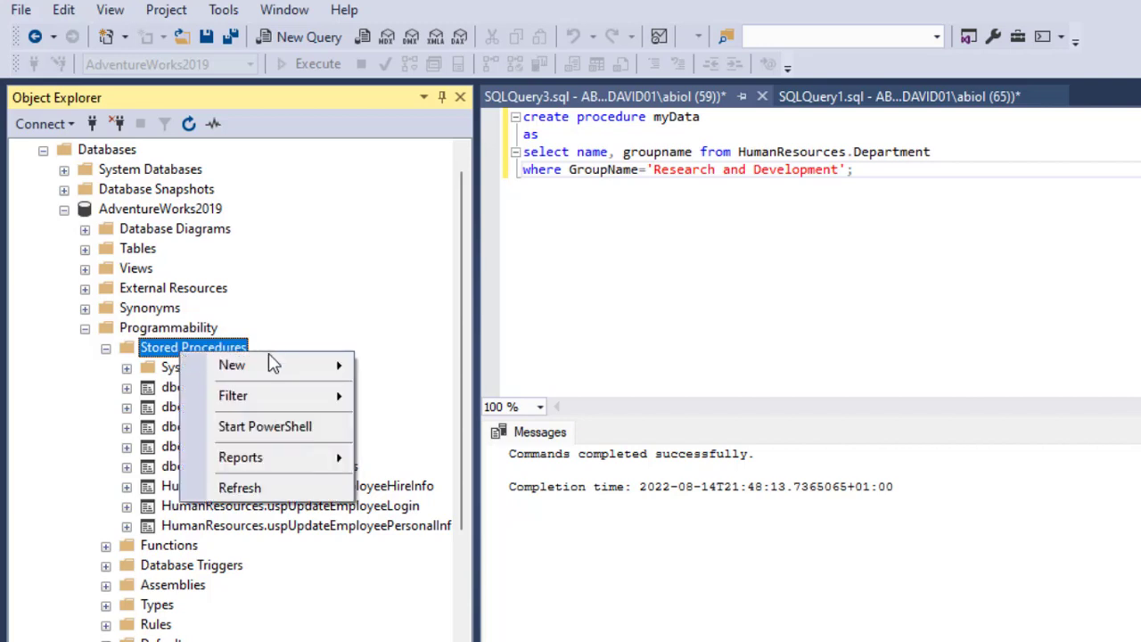
pyautogui.click(254, 486)
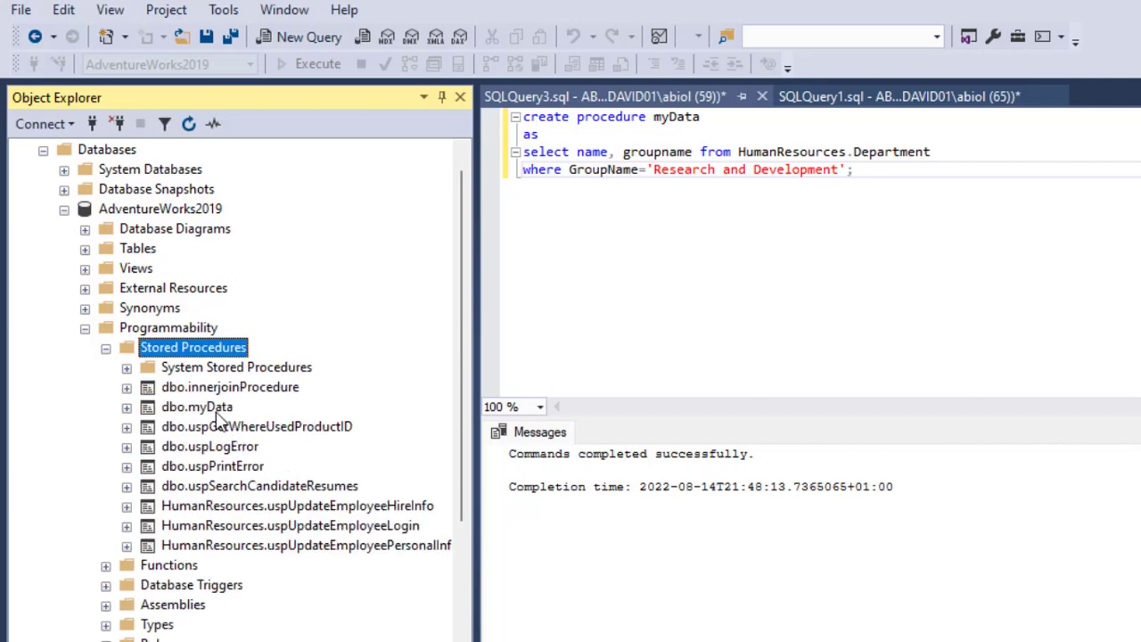
pyautogui.click(215, 416)
# - Add the statement "execute myData" below the procedure definition and run only that statement
pyautogui.click(950, 169)
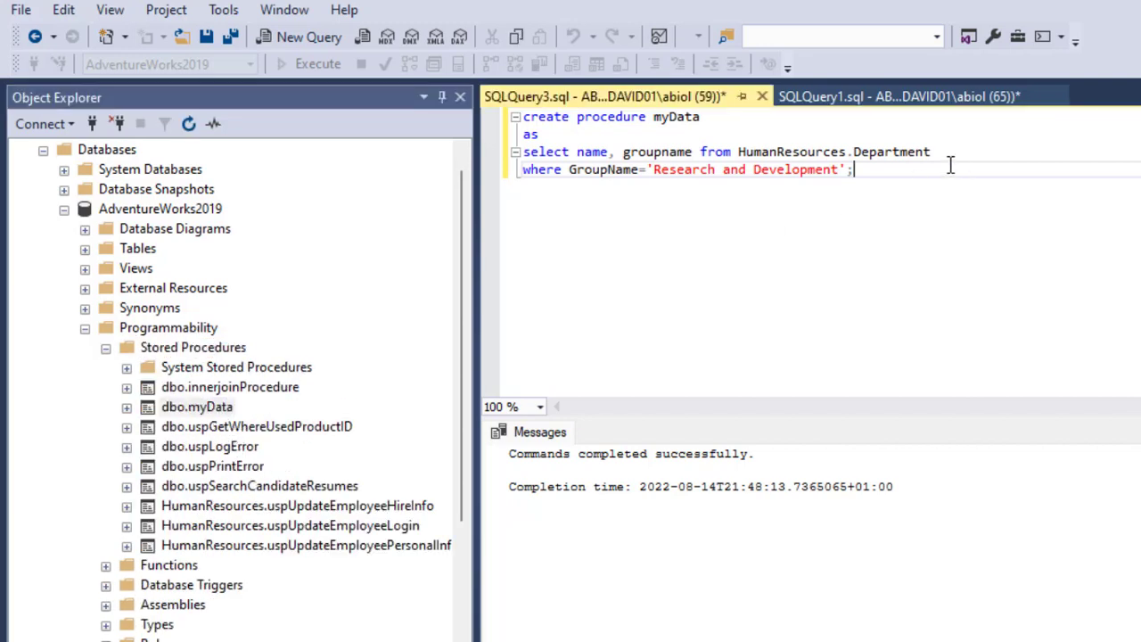
pyautogui.press('Return')
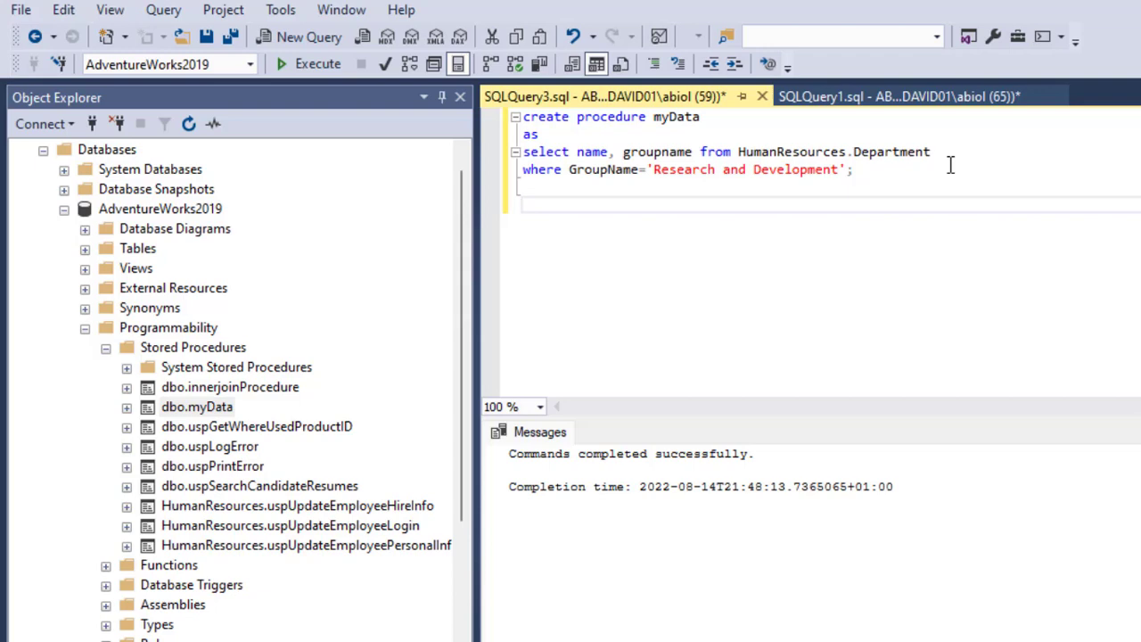
pyautogui.write('execute my')
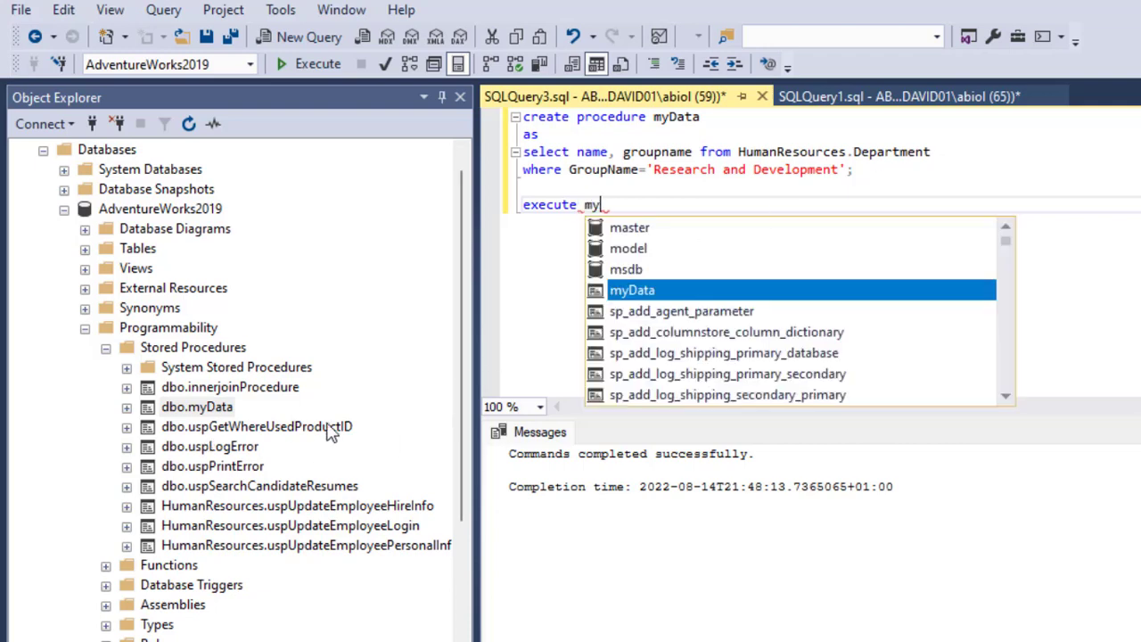
pyautogui.press('Tab')
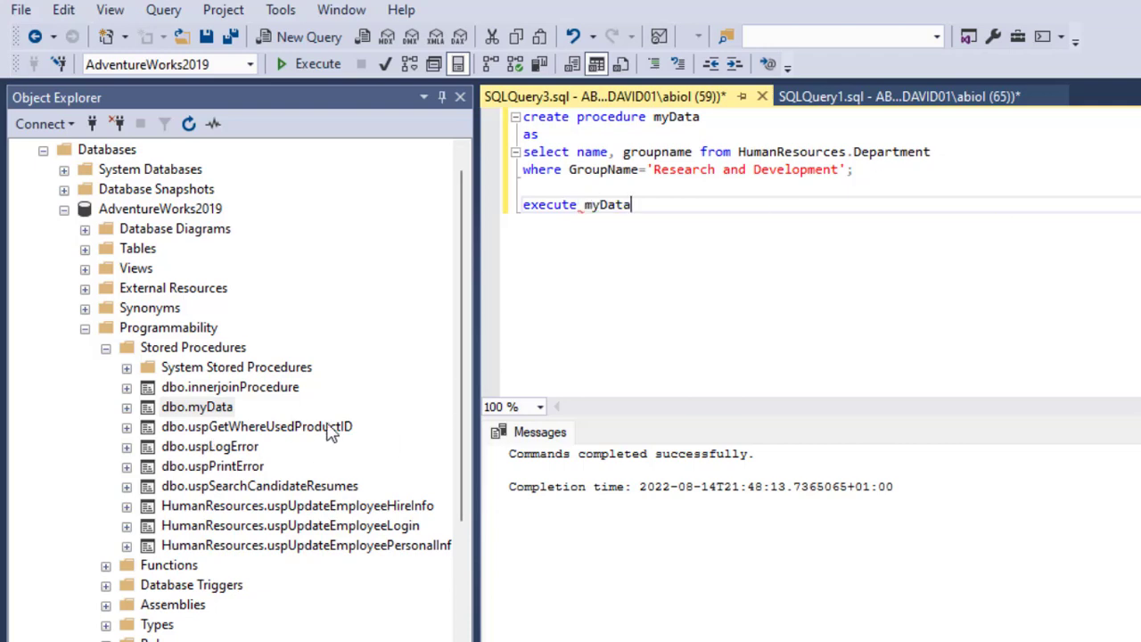
pyautogui.moveTo(685, 201); pyautogui.dragTo(522, 214)
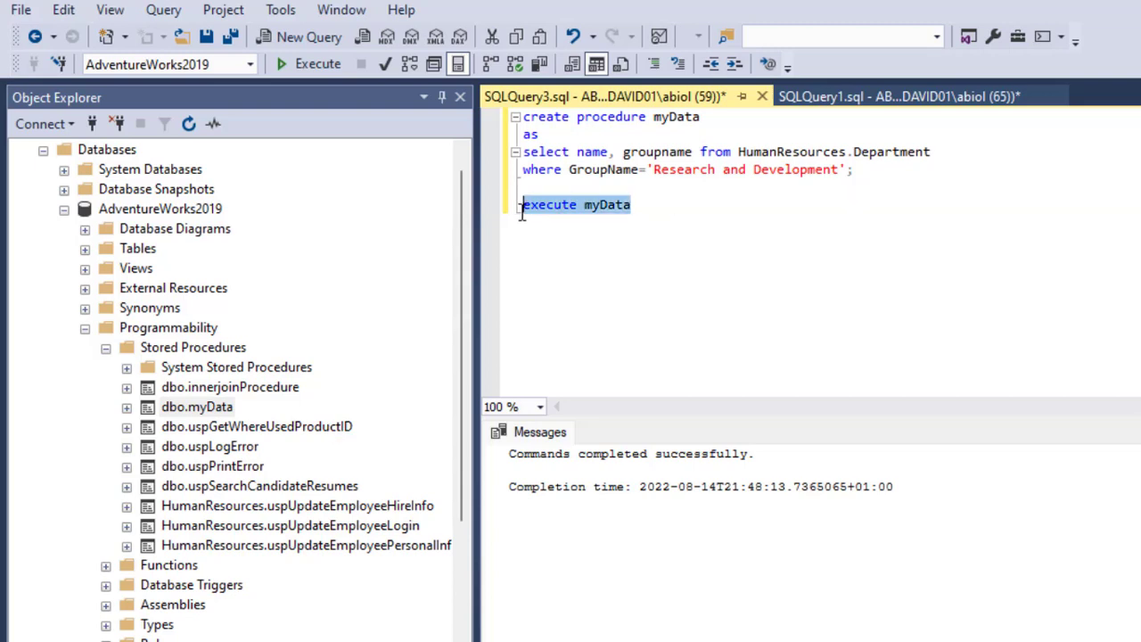
pyautogui.click(320, 72)
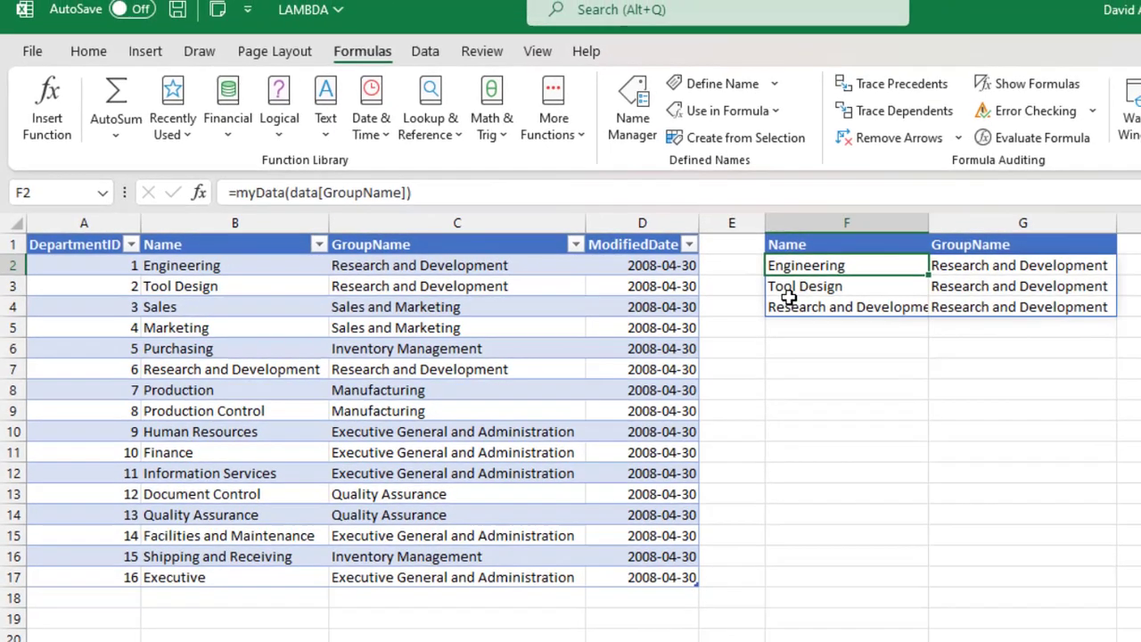
# - In the Excel workbook, examine the spilled myData results in F2:G4 for comparison with the stored procedure's output
pyautogui.click(784, 307)
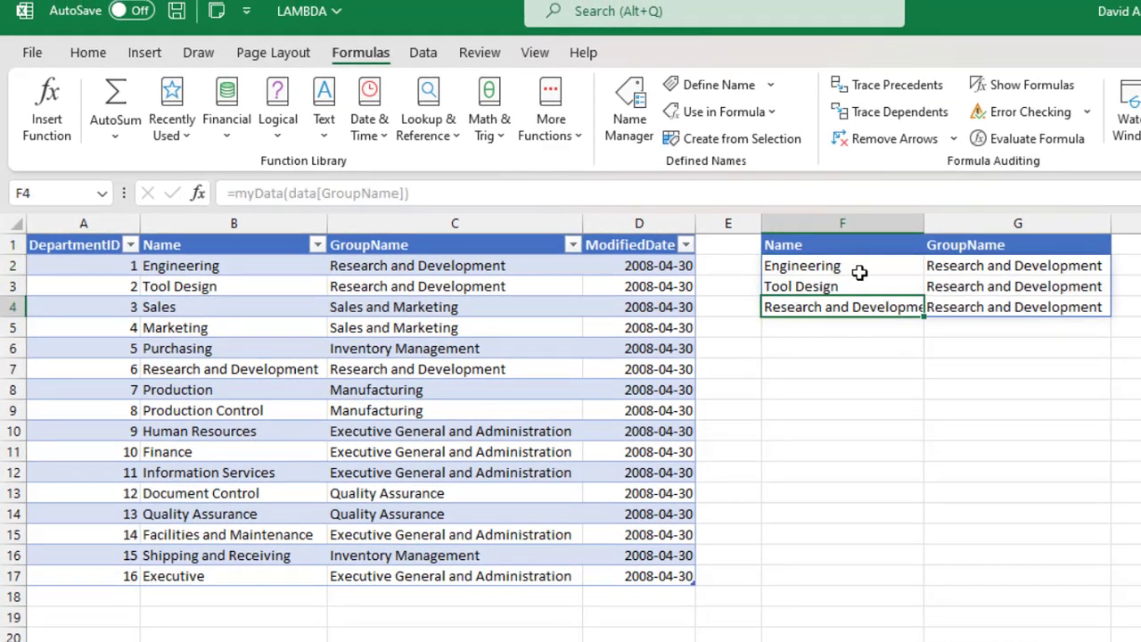
pyautogui.moveTo(861, 267); pyautogui.dragTo(987, 299)
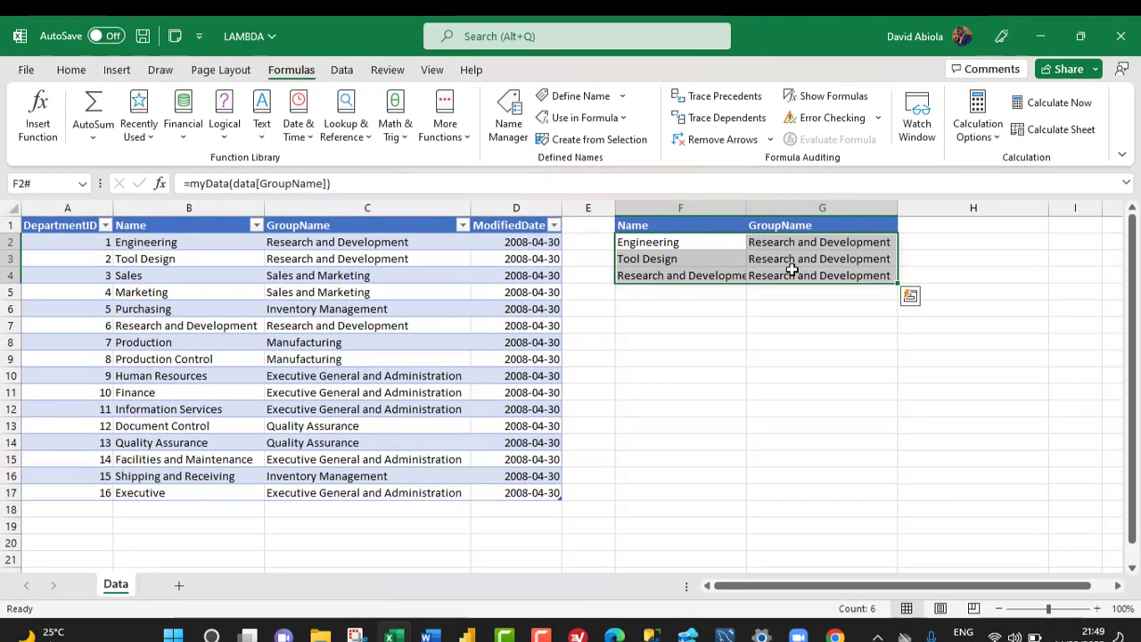
pyautogui.click(518, 336)
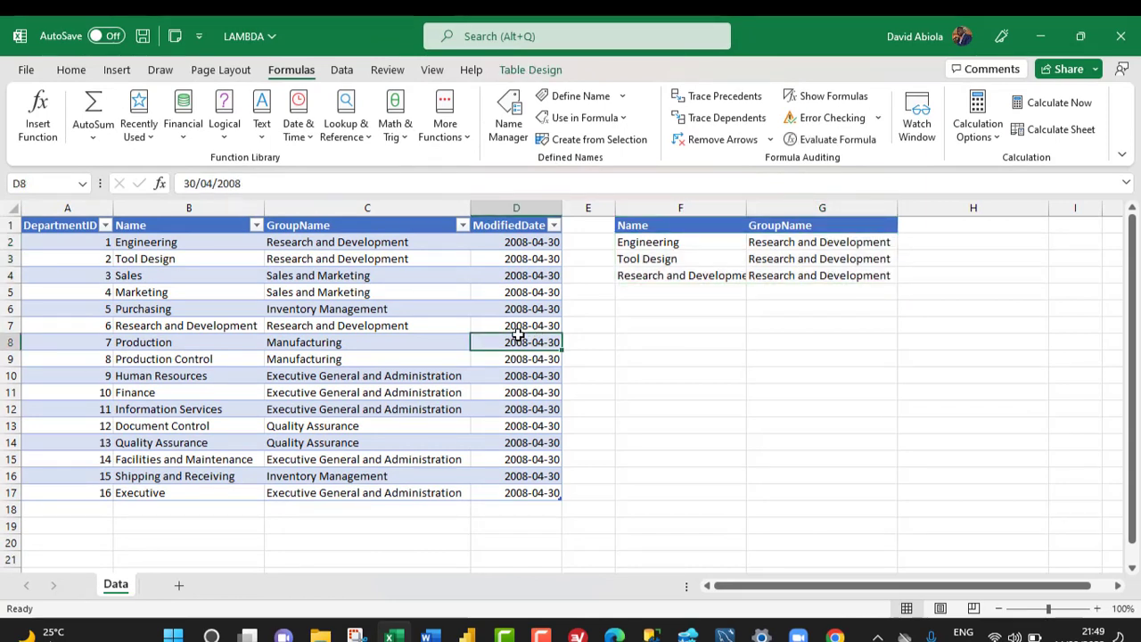